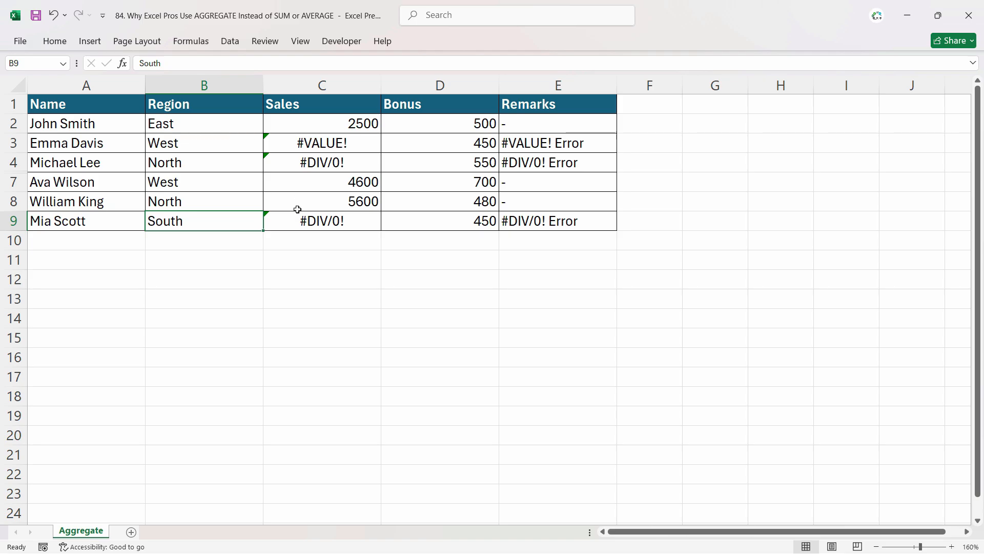
left_click(323, 240)
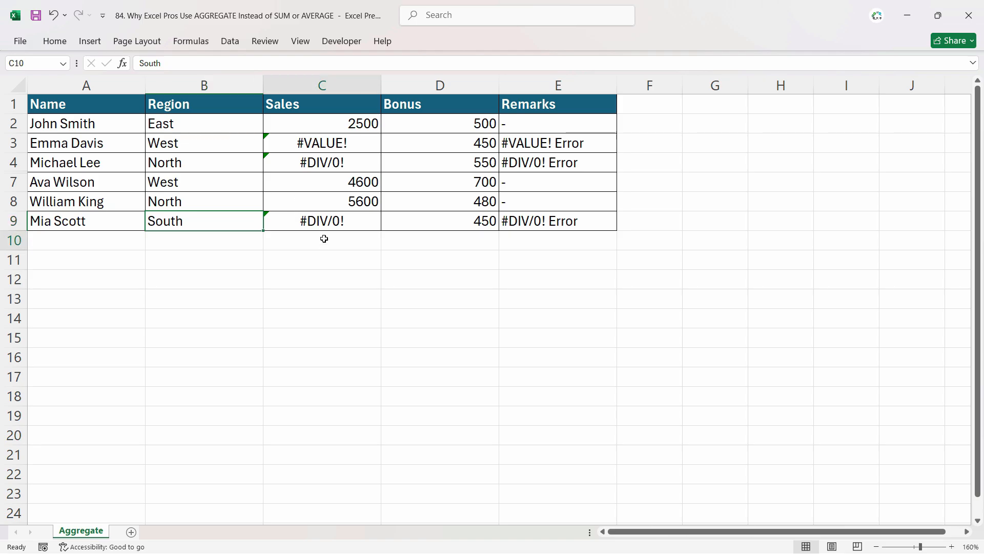
left_click(494, 240)
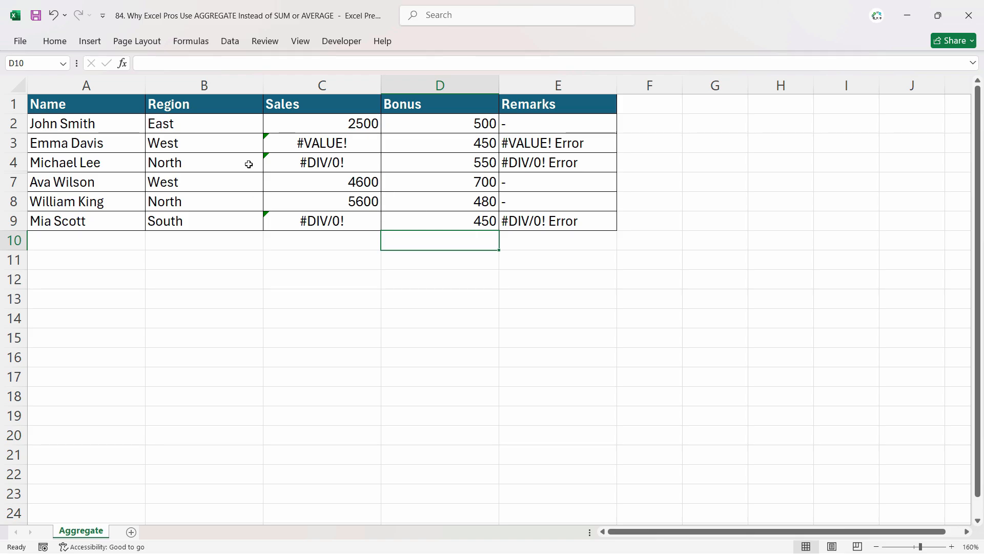
left_click(350, 242)
left_click(433, 245)
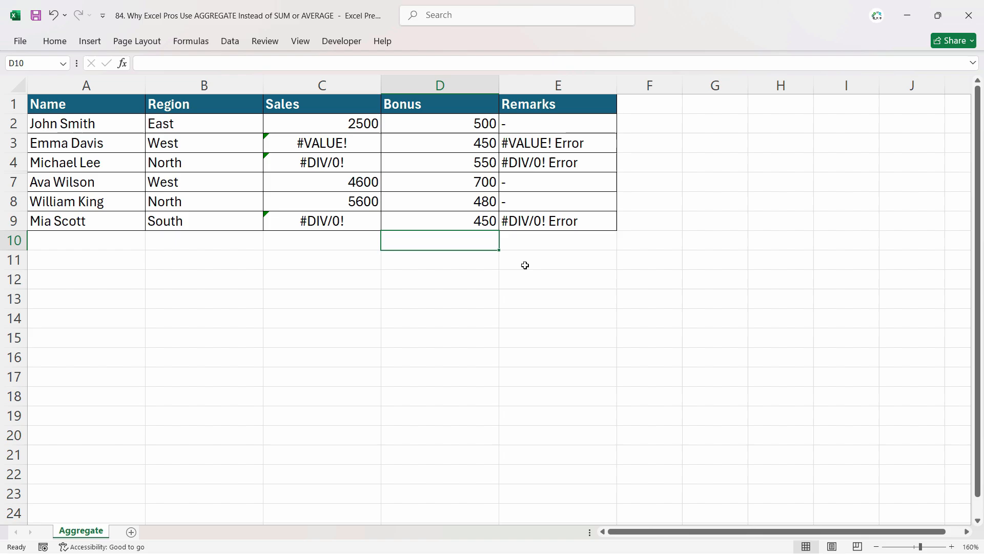
left_click(544, 247)
key("Left")
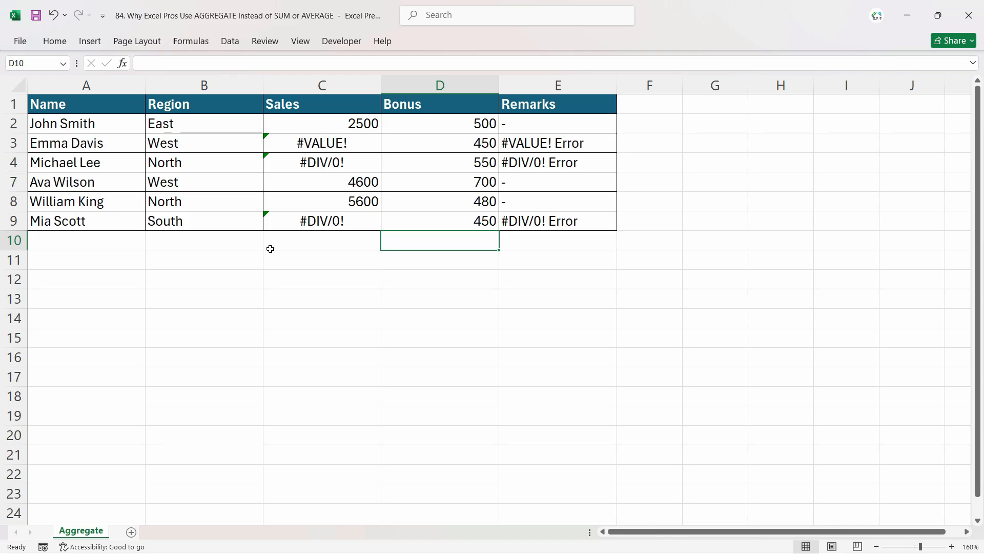
Add the bold label "Totals" in cell B10 below the Region column.
left_click(199, 248)
type("Su")
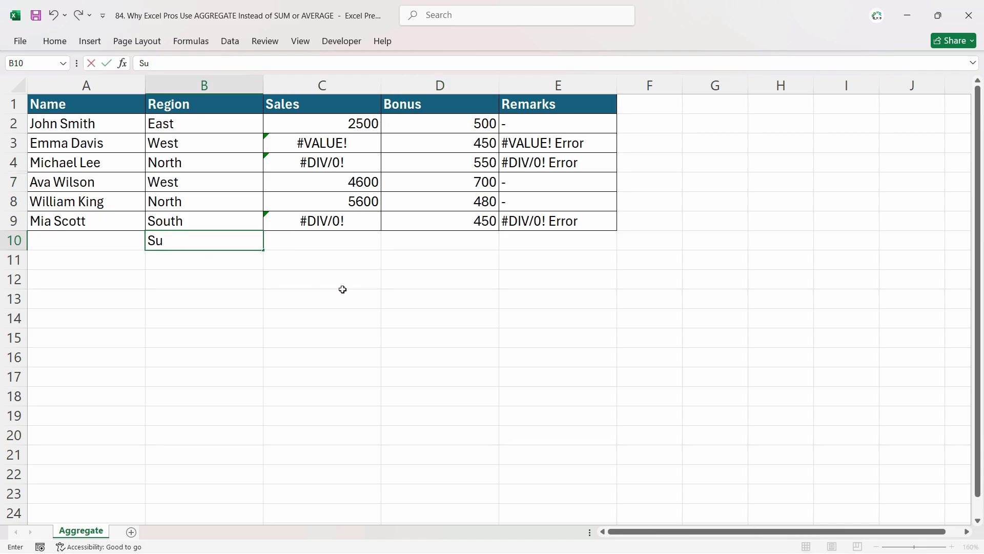
type("m Total")
key("BackSpace")
key("BackSpace")
key("BackSpace")
key("BackSpace")
key("BackSpace")
key("BackSpace")
key("BackSpace")
key("BackSpace")
key("BackSpace")
type("Totals")
key("Tab")
left_click(207, 245)
key("ctrl+b")
Total the Sales values in cell C10 with a SUM formula over C2:C9.
left_click(325, 244)
type("=sum")
key("Tab")
left_click_drag(357, 124, 363, 221)
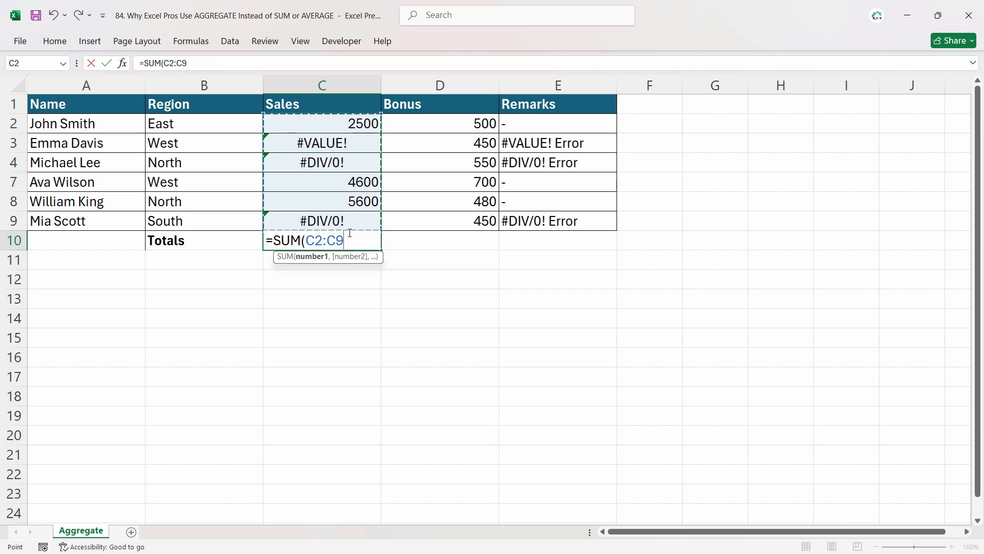
key("Return")
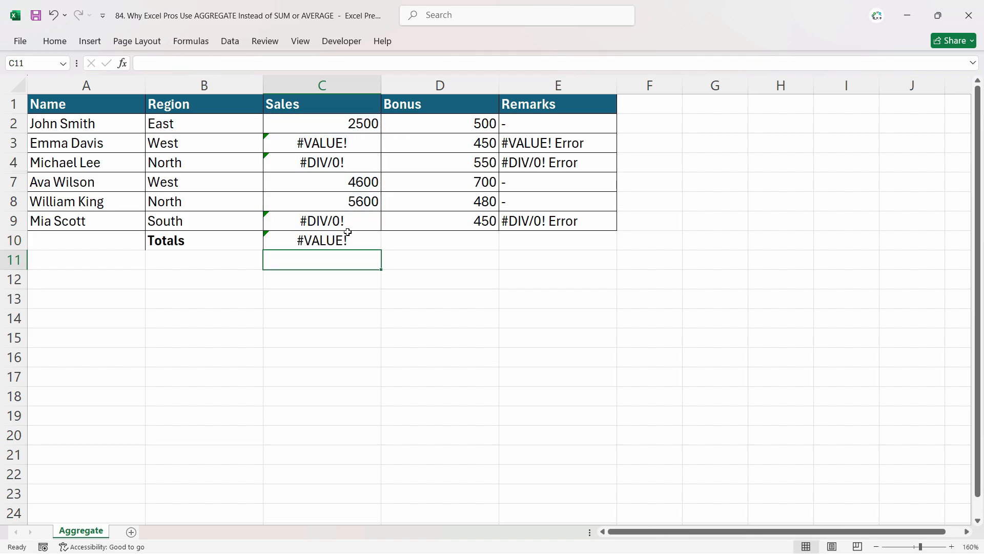
left_click(345, 241)
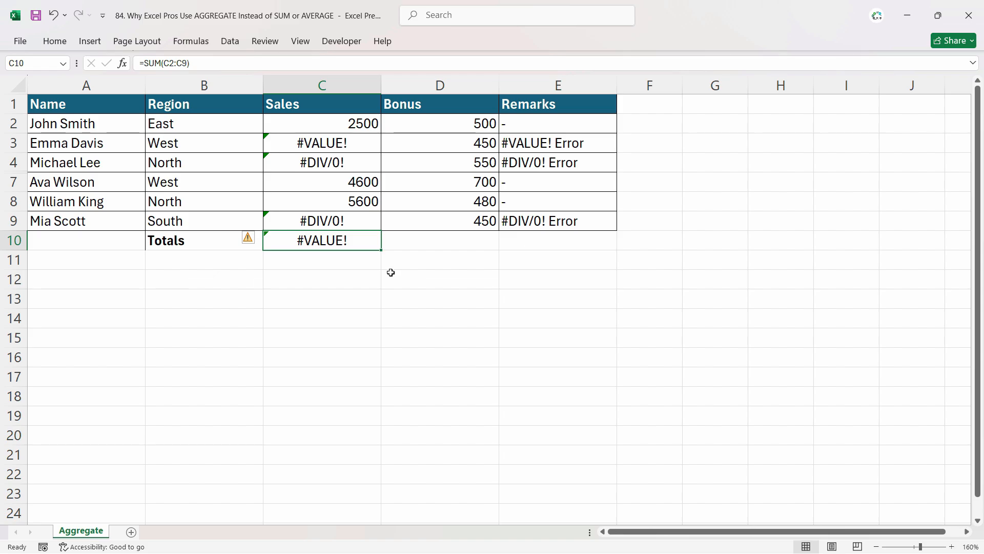
left_click(326, 140)
left_click(324, 166)
left_click(338, 240)
Replace the Bonus value in cell D7 with the text "Not Available".
type("Not")
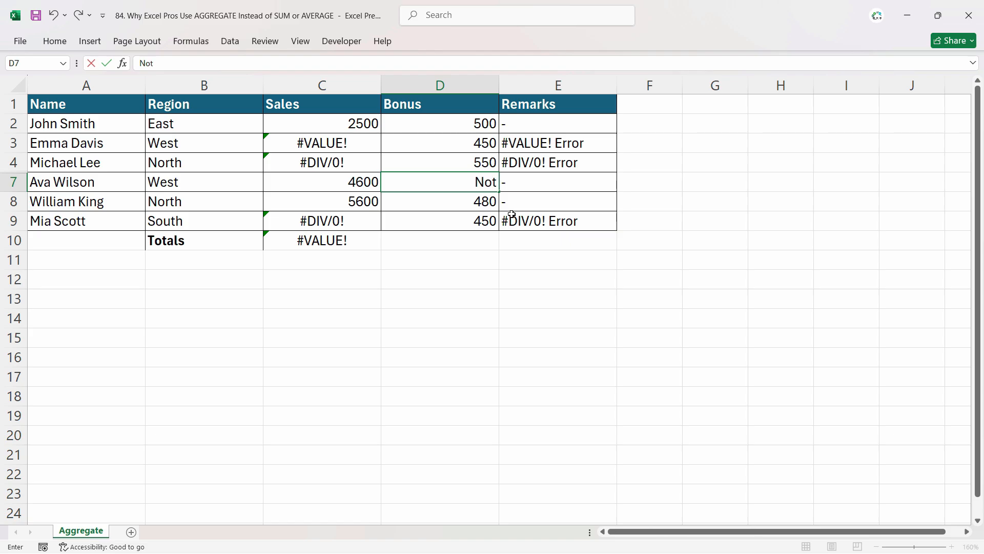
type(" Availble")
key("BackSpace")
key("BackSpace")
key("BackSpace")
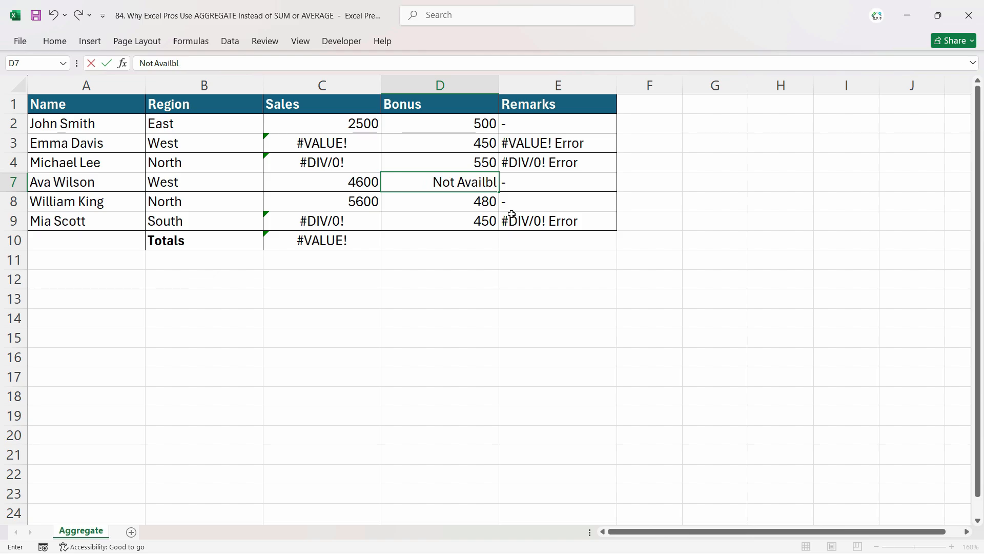
type("a")
key("BackSpace")
type("able")
key("Return")
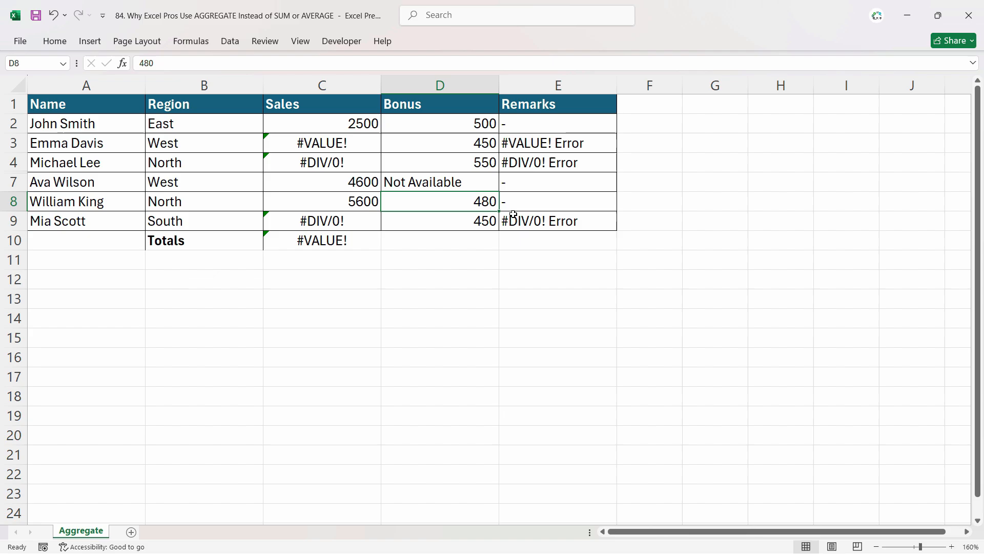
Total the Bonus column in cell D10 with a SUM formula over D2:D9.
key("Down")
key("Down")
type("=sum")
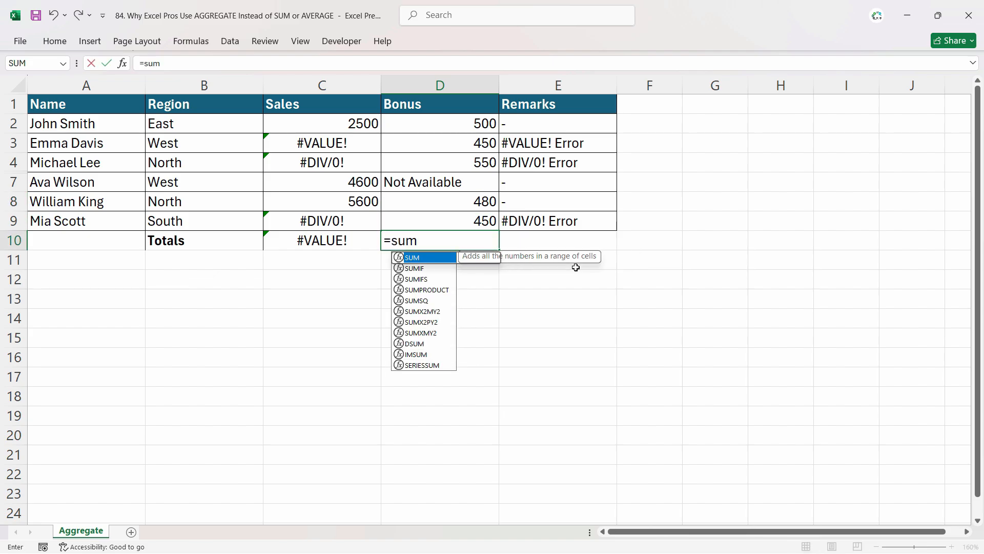
key("Tab")
key("Up")
key("shift+Up")
key("shift+Up")
key("shift+Up")
key("shift+Up")
key("shift+Up")
key("shift+Up")
key("shift+Up")
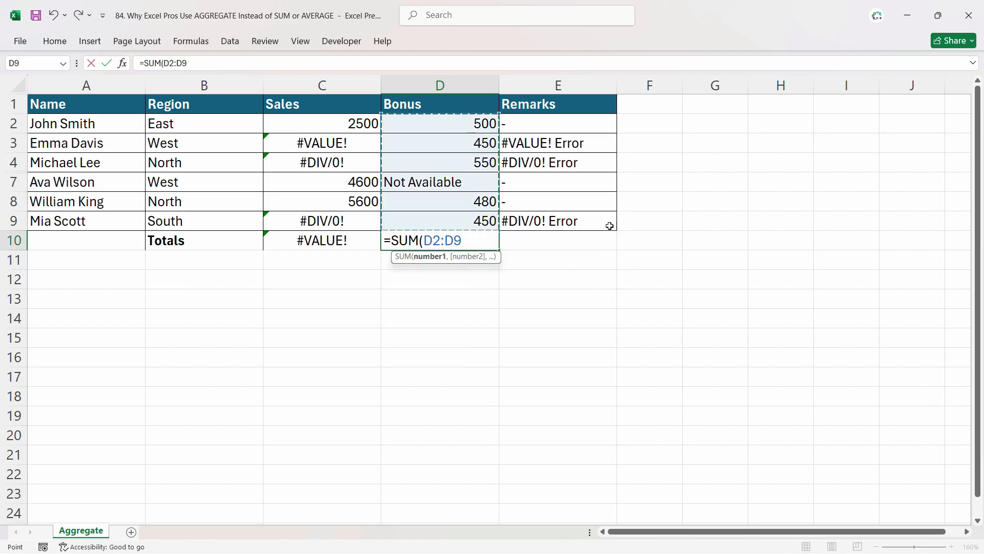
key("Return")
Examine the Bonus total in D10 against the text entry in D7 to see how SUM treats it.
left_click(486, 245)
left_click(470, 186)
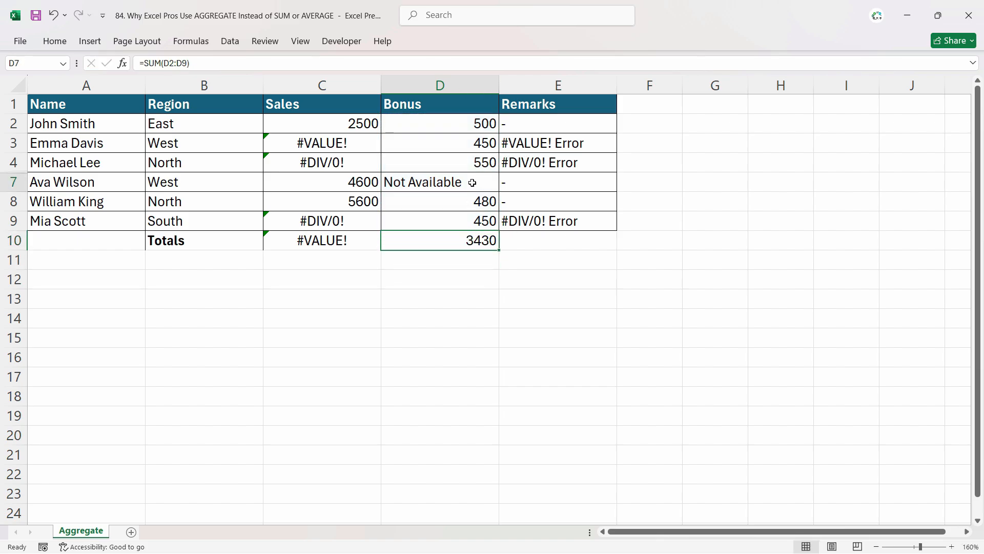
left_click(463, 247)
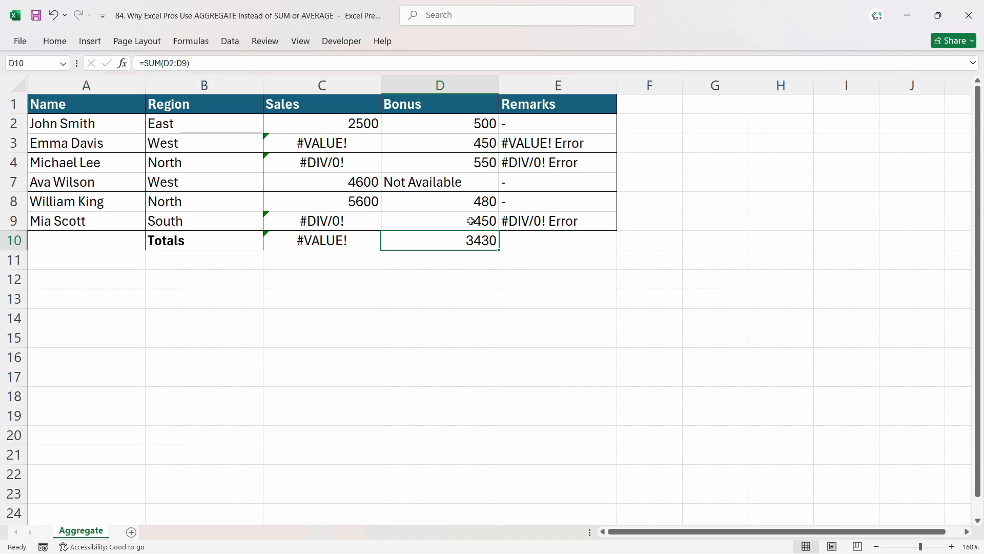
left_click(445, 177)
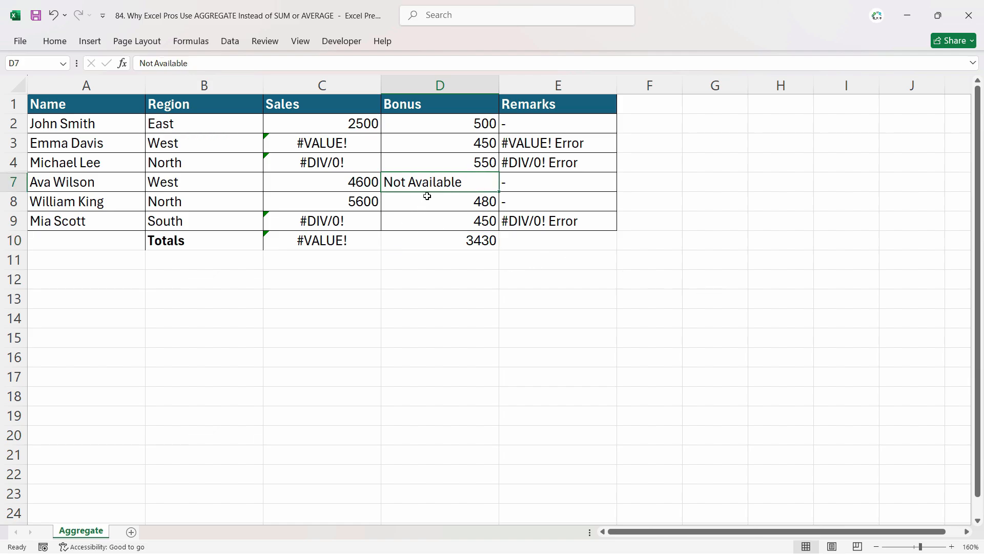
left_click(472, 244)
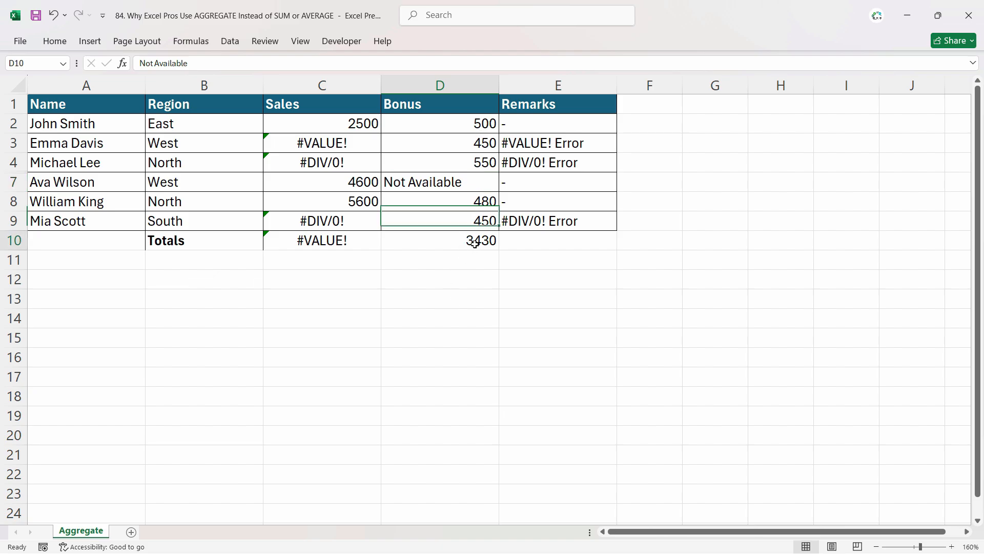
left_click(467, 186)
left_click(469, 242)
left_click(451, 180)
left_click(468, 242)
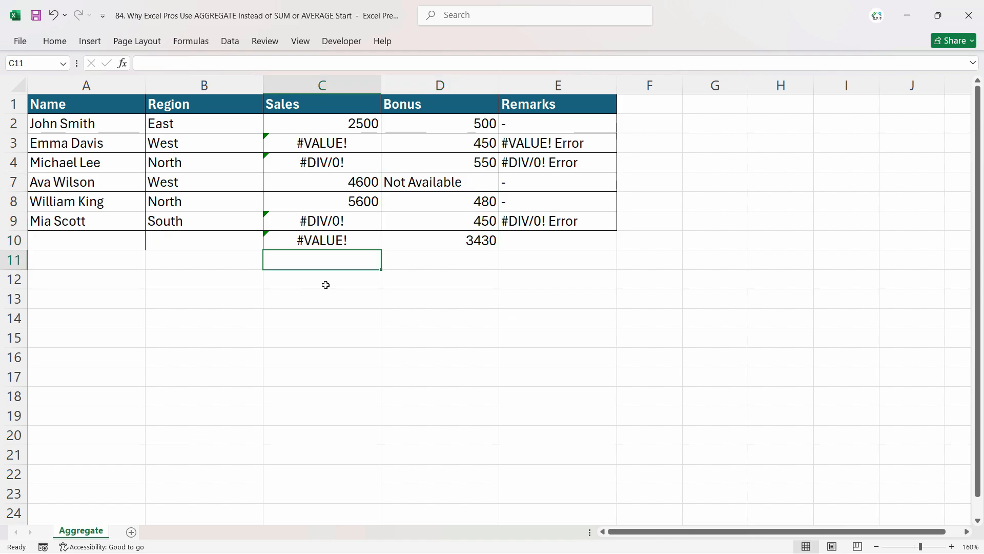
Enter the row labels "Total" in cell B10 and "Total Aggregate" in cell B11.
left_click(323, 245)
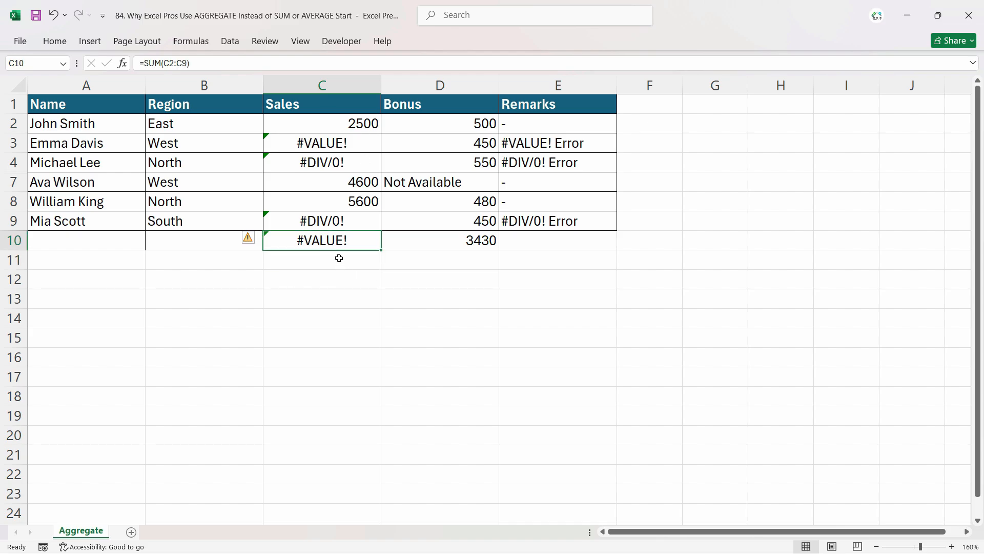
left_click(339, 258)
left_click(206, 239)
type("Toatl")
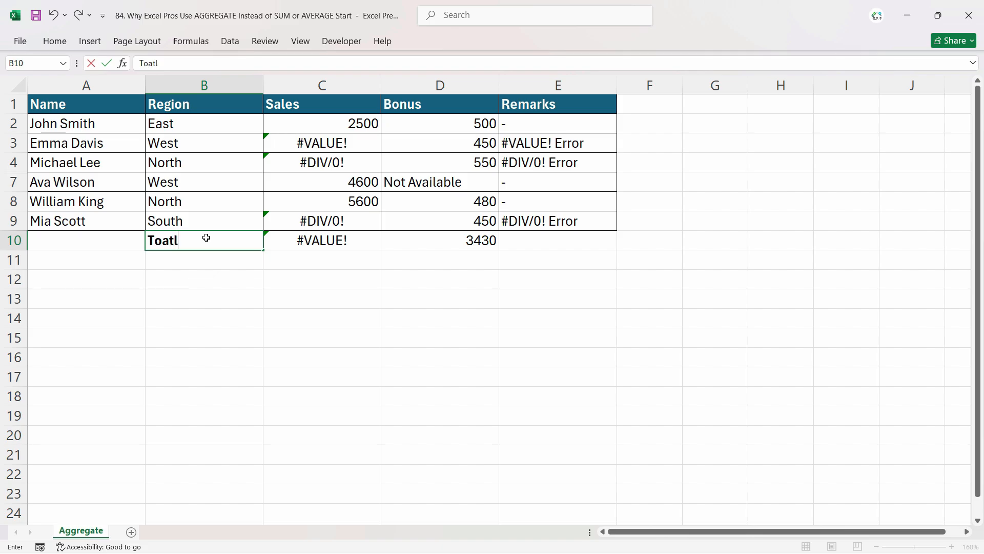
key("BackSpace")
key("BackSpace")
type("tal")
key("Return")
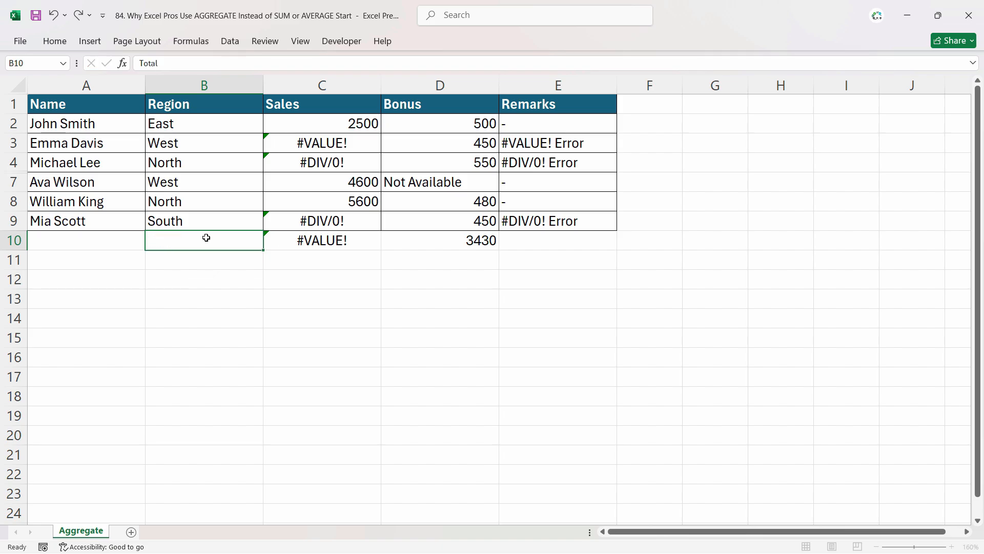
type("T")
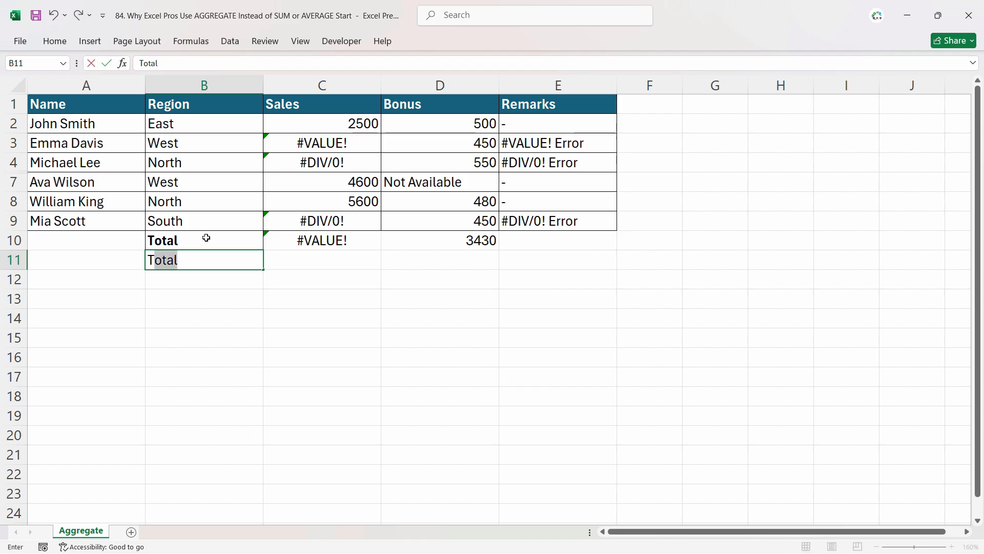
type("otal Aggregate")
key("Tab")
Total Sales range C2:C9 in C11 with AGGREGATE, using function 9 (SUM) and option 7 (ignore hidden rows and error values).
type("=")
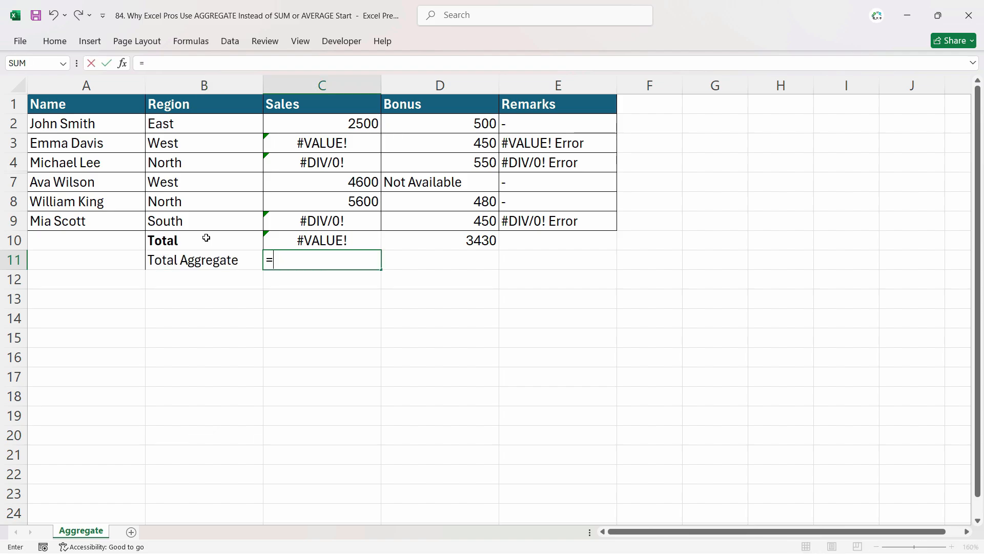
type("agg")
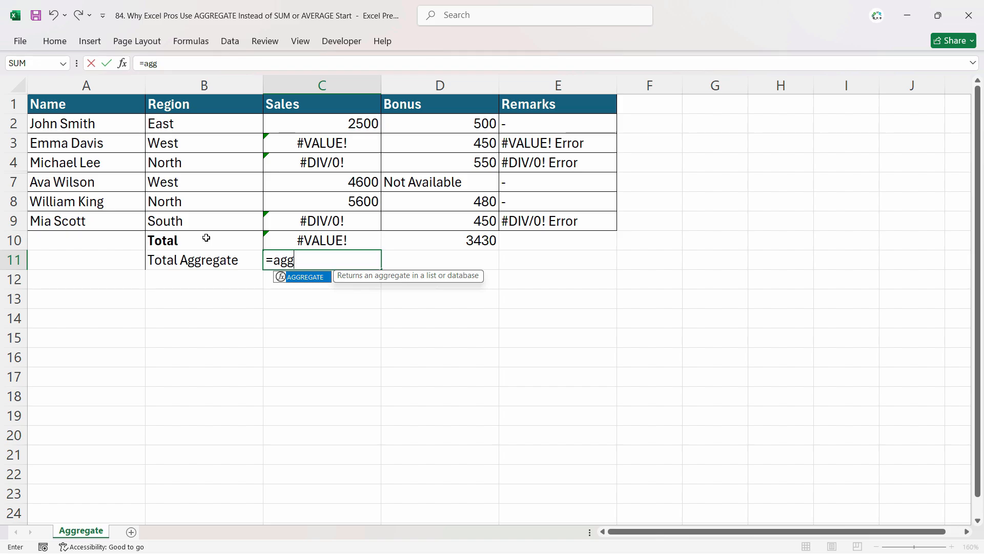
key("Tab")
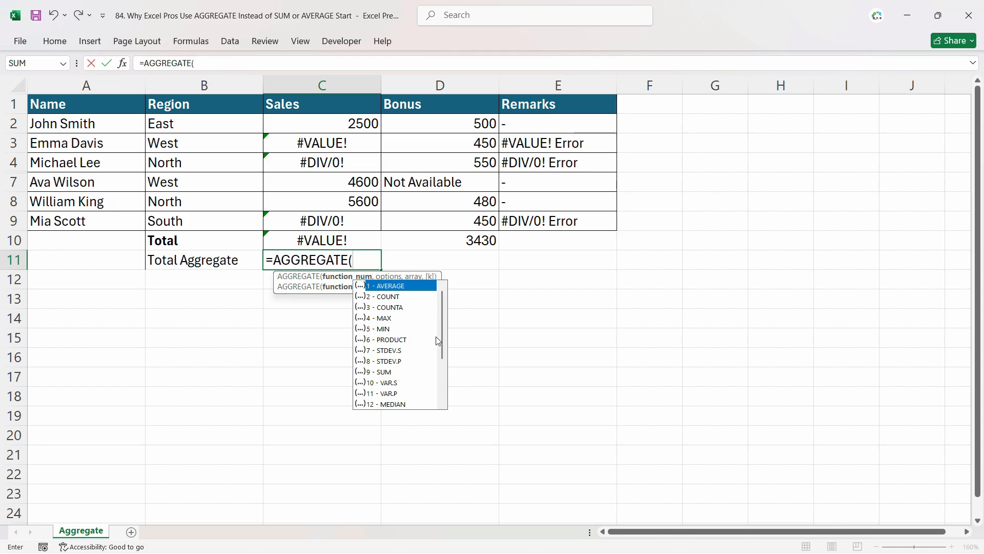
left_click(429, 372)
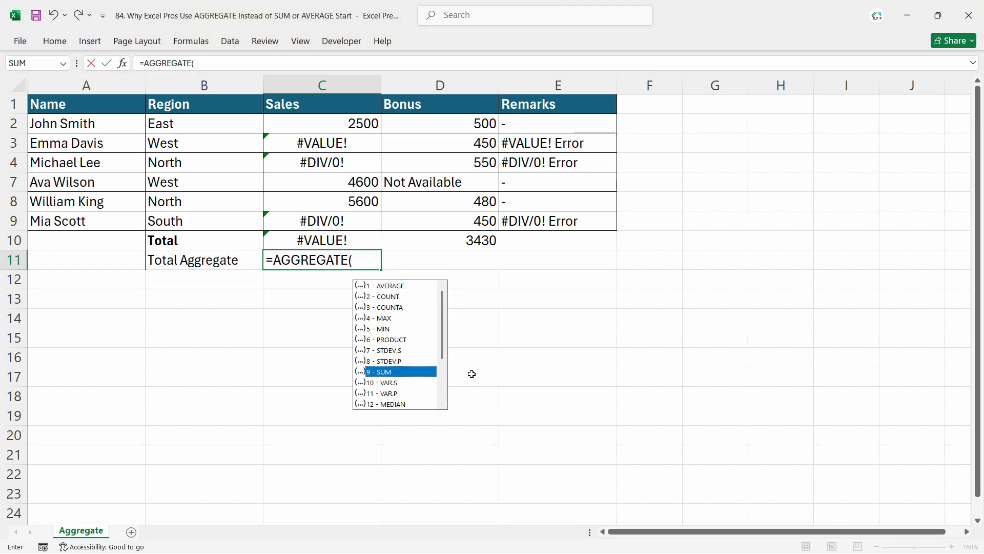
type("9")
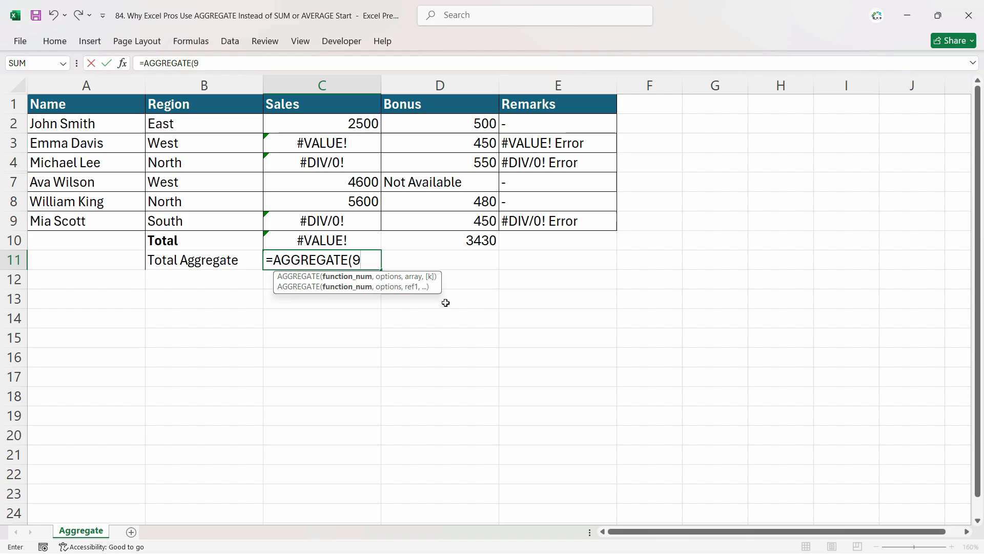
type(",")
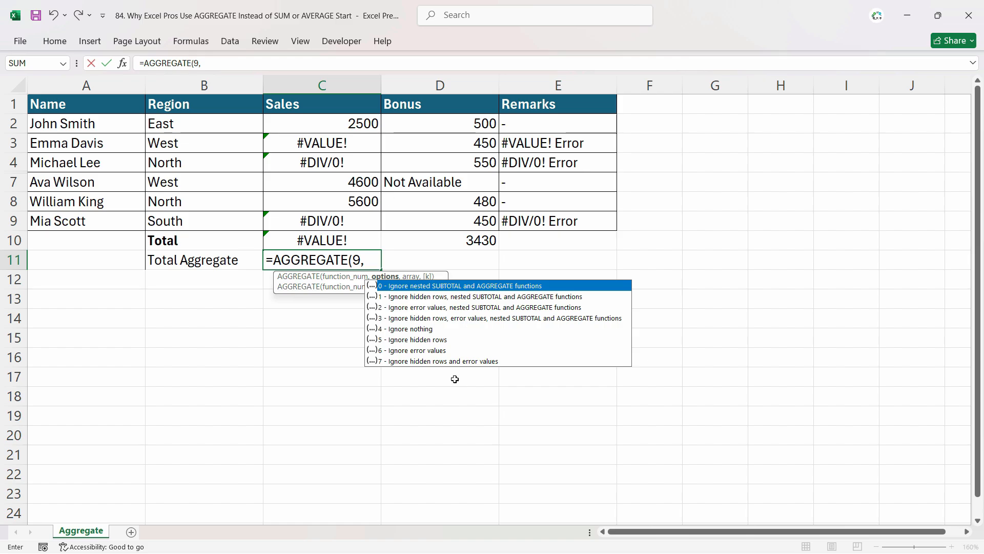
left_click(420, 362)
double_click(420, 361)
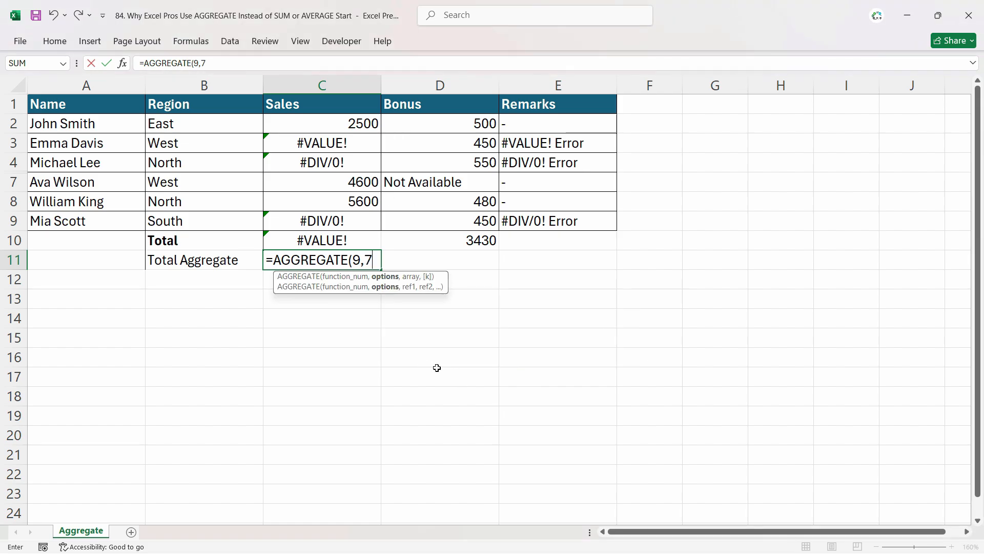
key("BackSpace")
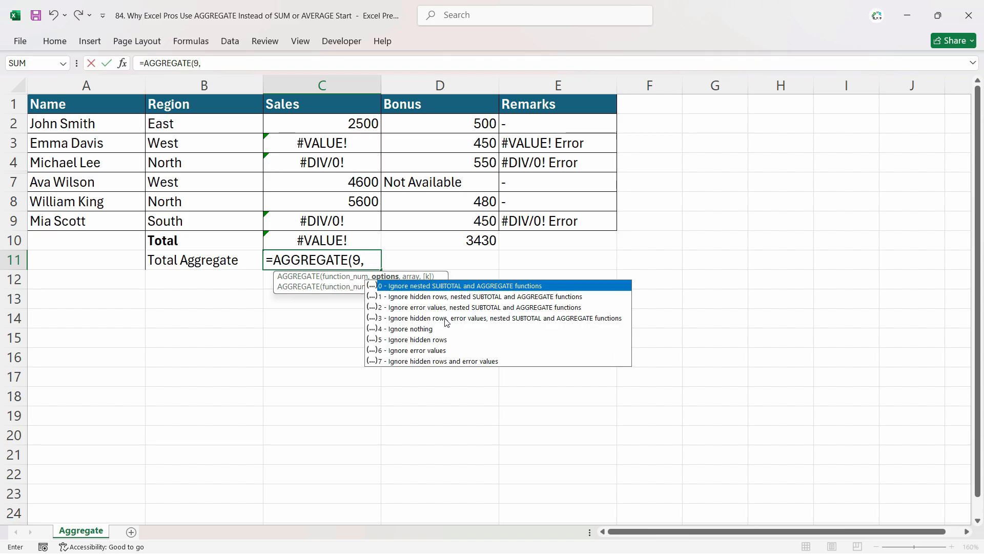
left_click(450, 362)
double_click(501, 362)
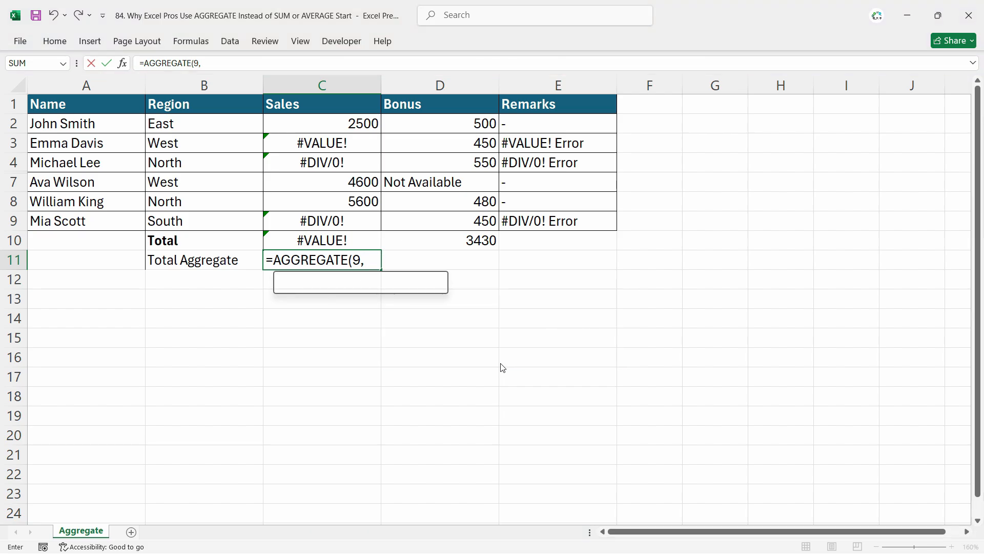
type(",")
left_click_drag(341, 124, 405, 220)
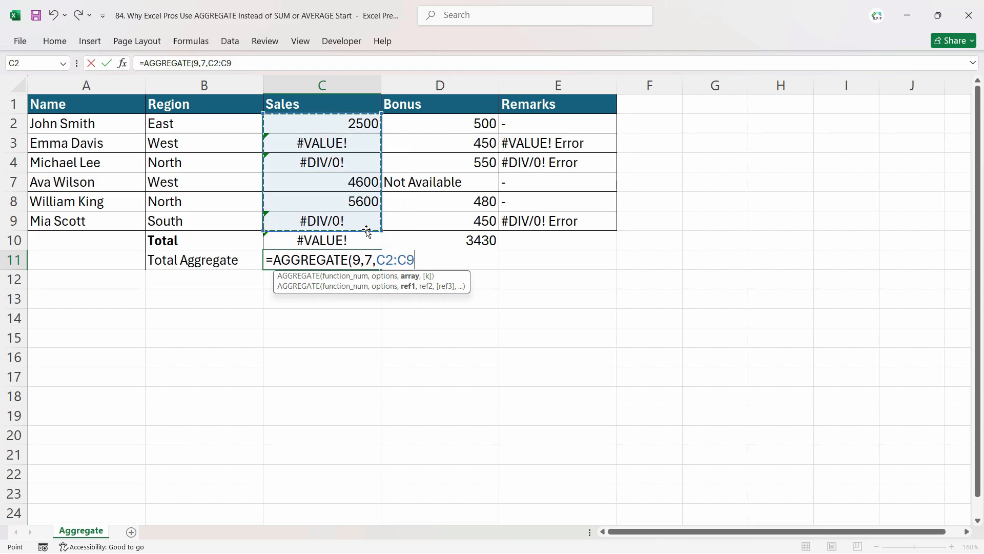
key("Return")
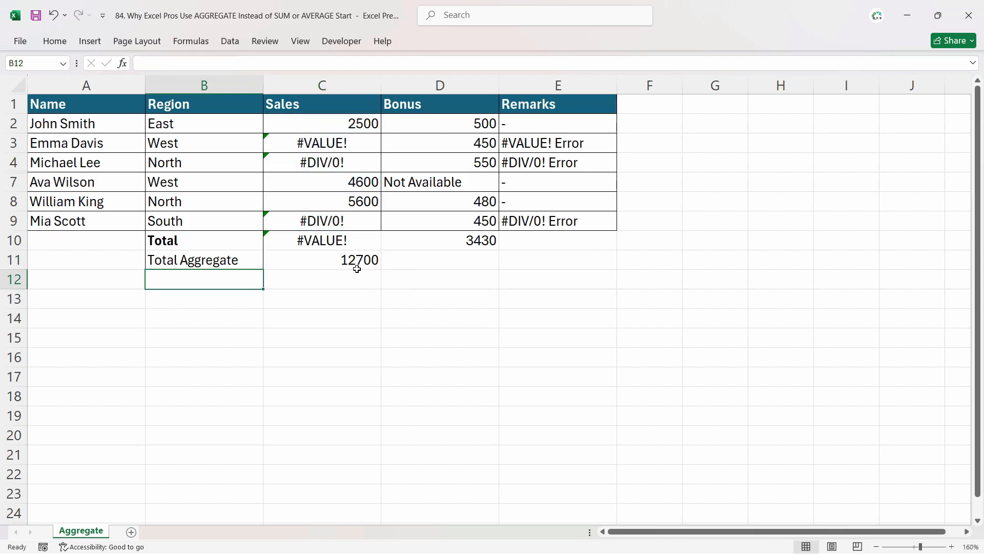
Check the AGGREGATE total in C11 against the sum of the visible numeric Sales cells C2, C7 and C8.
left_click(359, 260)
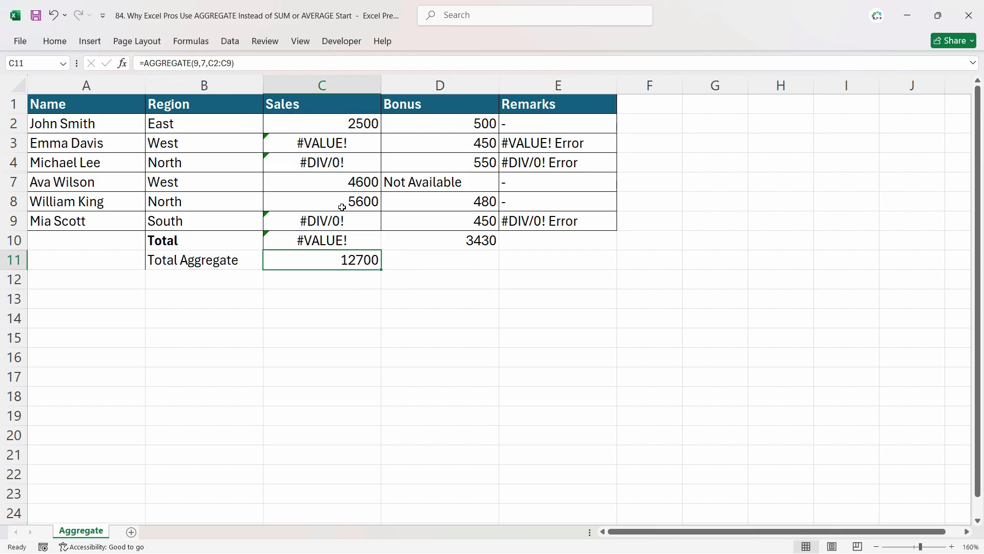
left_click(343, 124)
left_click(346, 181, "ctrl")
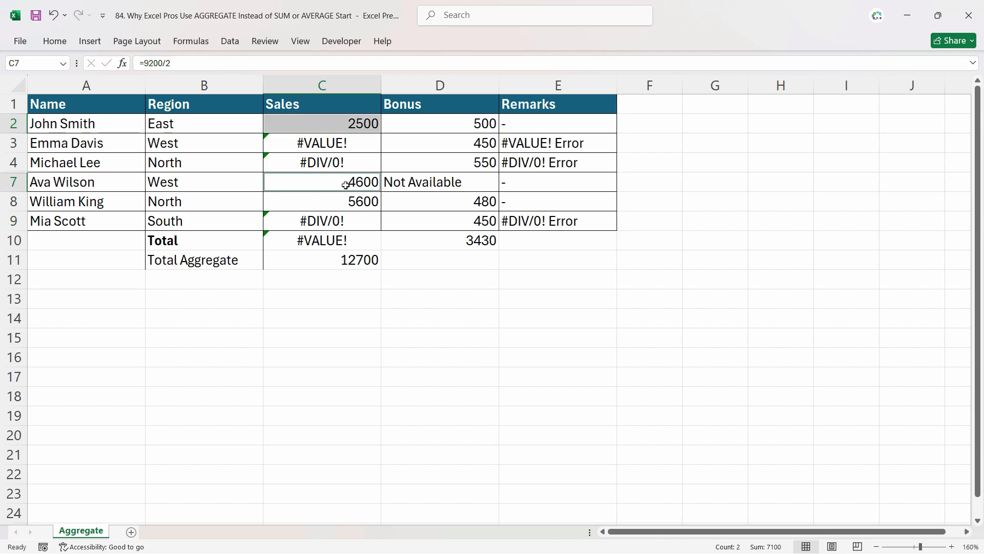
left_click(346, 204, "ctrl")
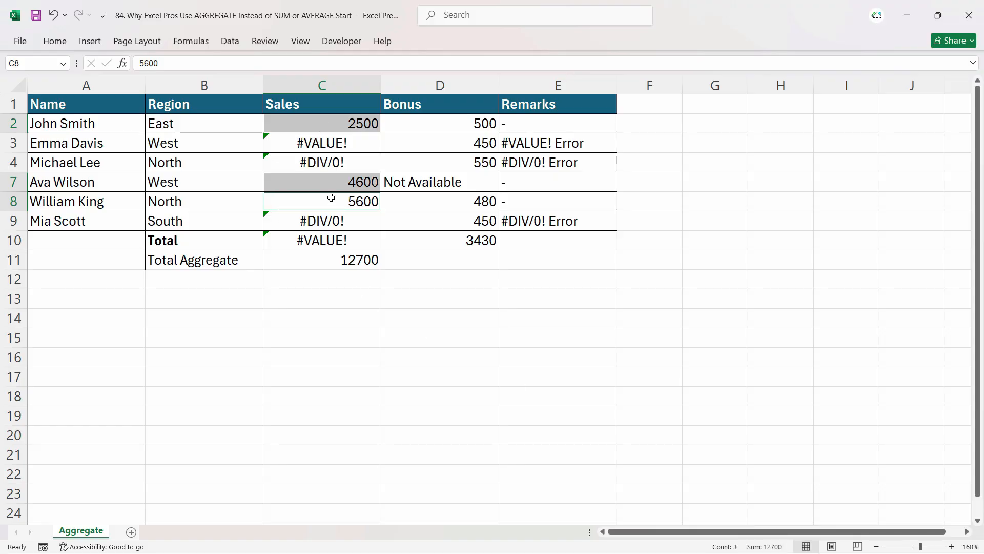
Unhide rows 5 and 6 between rows 4 and 7, and select Sales cell C6.
left_click_drag(13, 161, 23, 187)
right_click(21, 178)
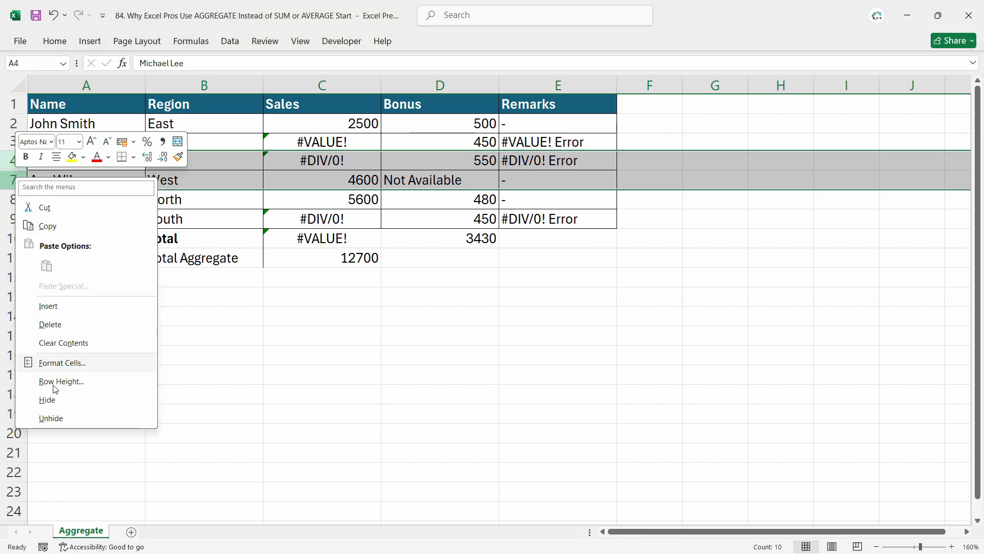
left_click(56, 415)
left_click(351, 201)
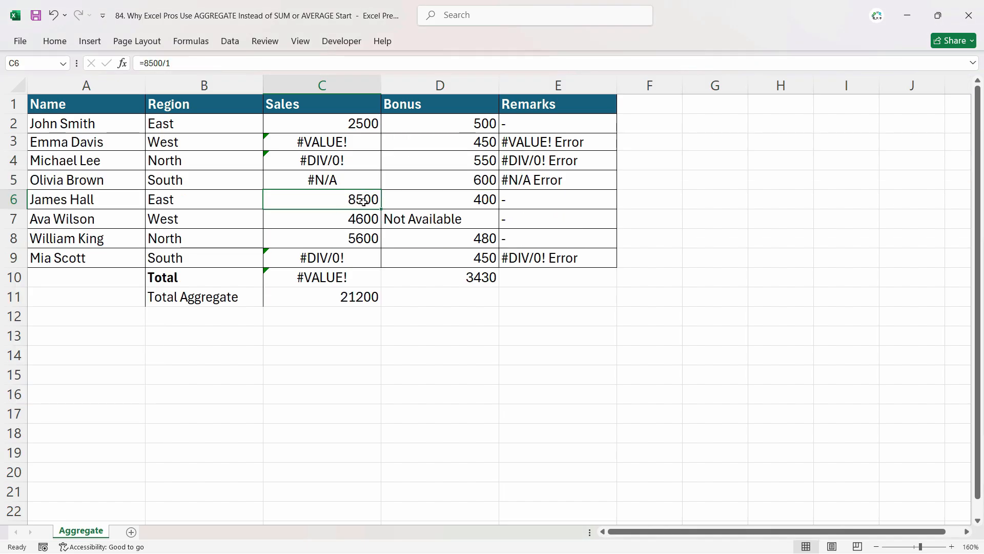
Hide row 6 and check how the AGGREGATE total in C11 responds.
left_click(4, 199)
right_click(4, 198)
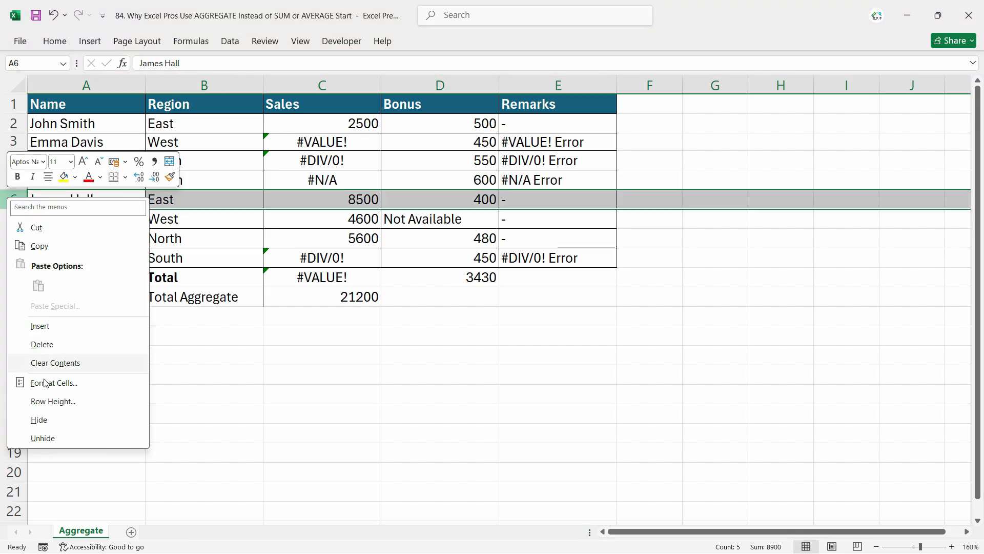
left_click(59, 419)
left_click(354, 278)
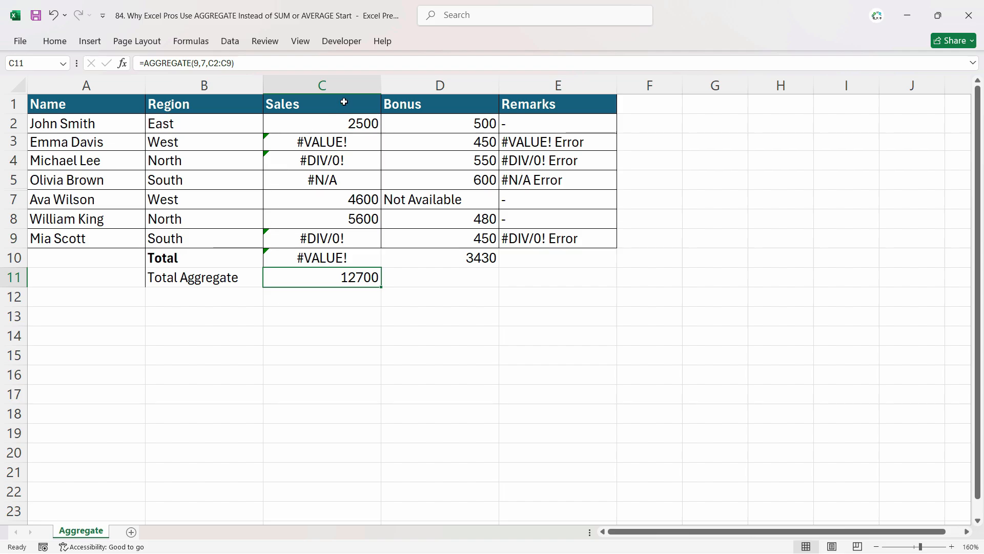
left_click(367, 103)
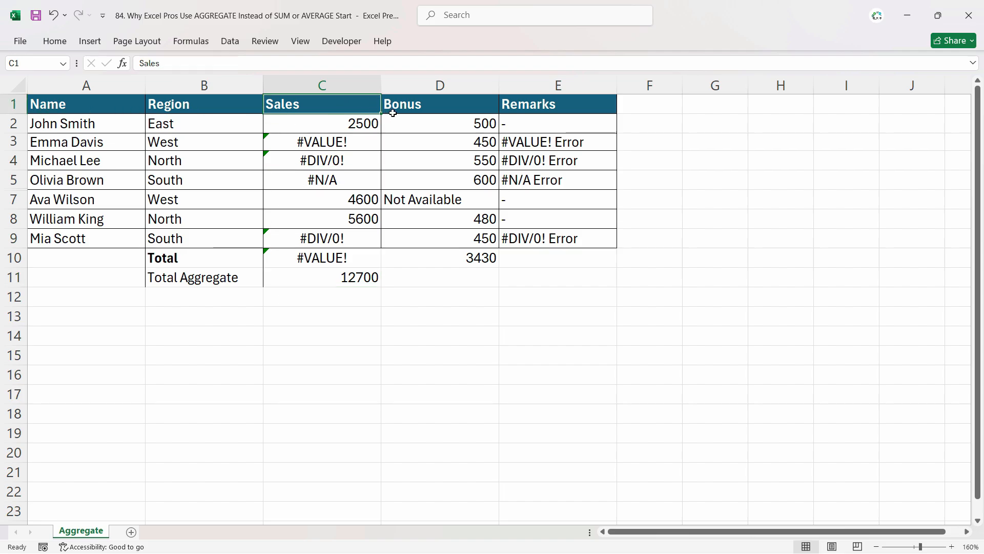
left_click(353, 280)
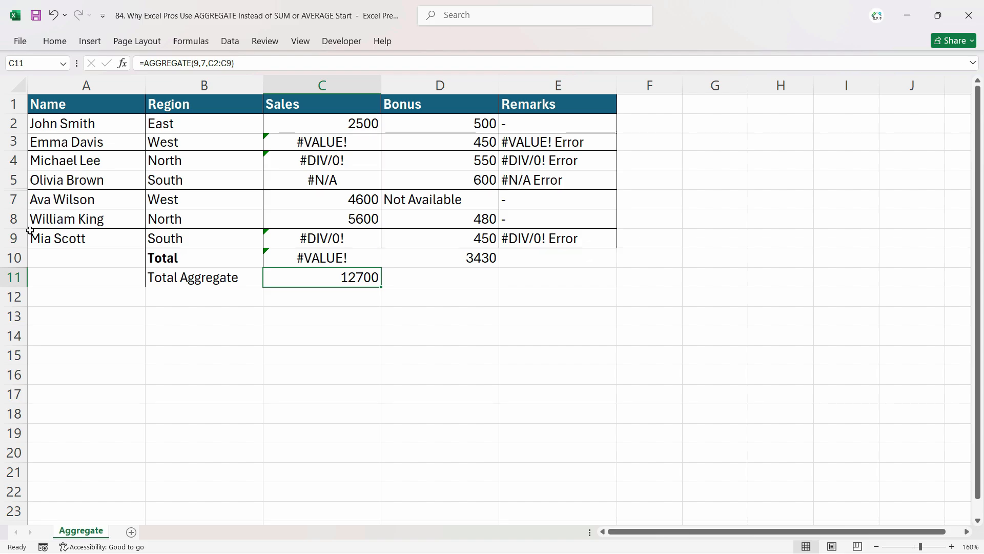
Enter the row label "Count Aggregate" in cell B12.
left_click(198, 302)
type("Count Ag")
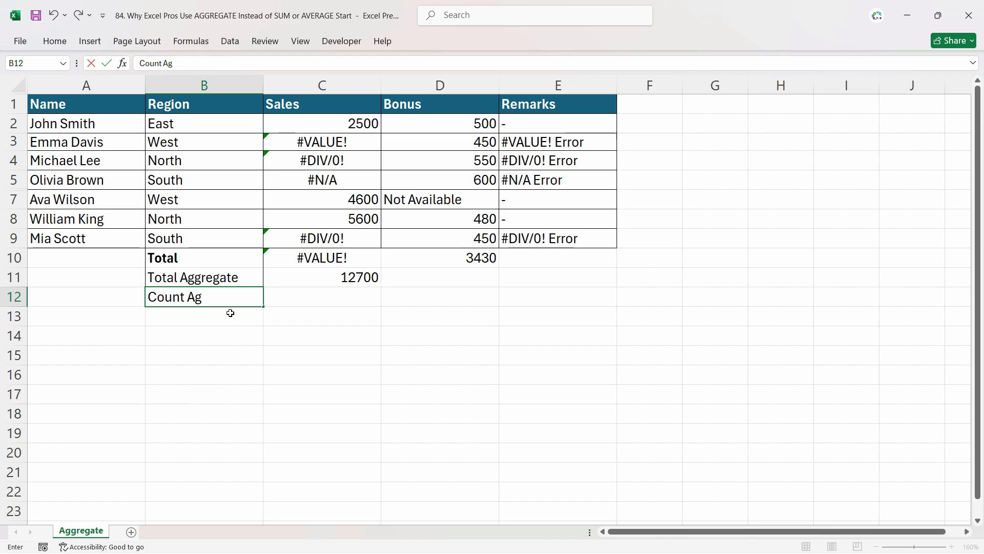
type("grega")
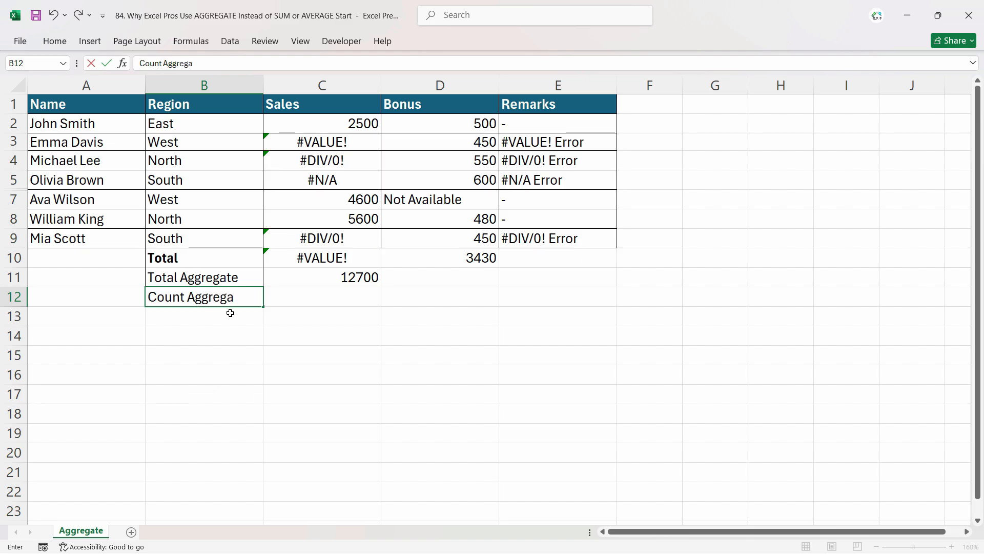
type("te")
key("Tab")
Count range C2:C11 in C12 with AGGREGATE, using function 2 (COUNT) and option 3 (ignore hidden rows, error values, nested SUBTOTAL and AGGREGATE functions).
type("=agg")
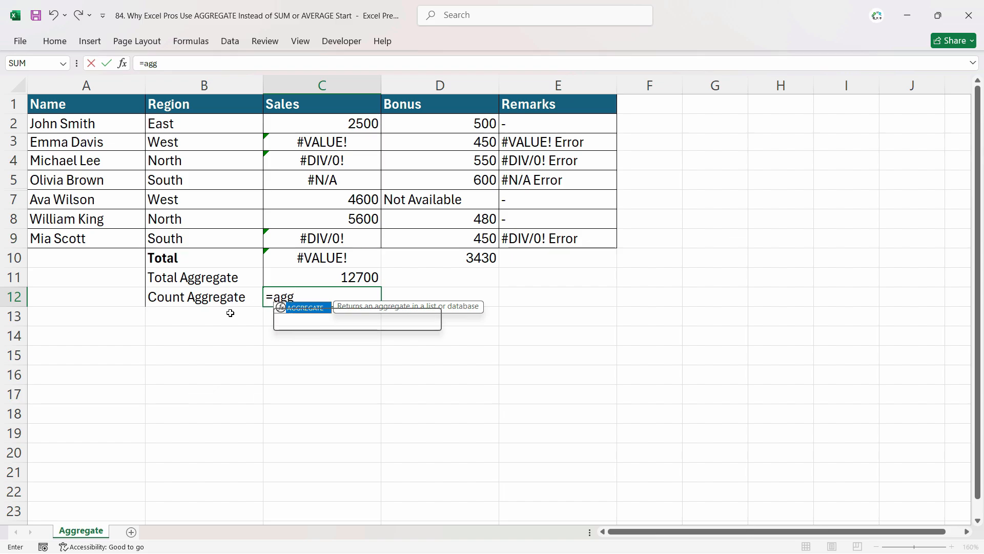
key("Tab")
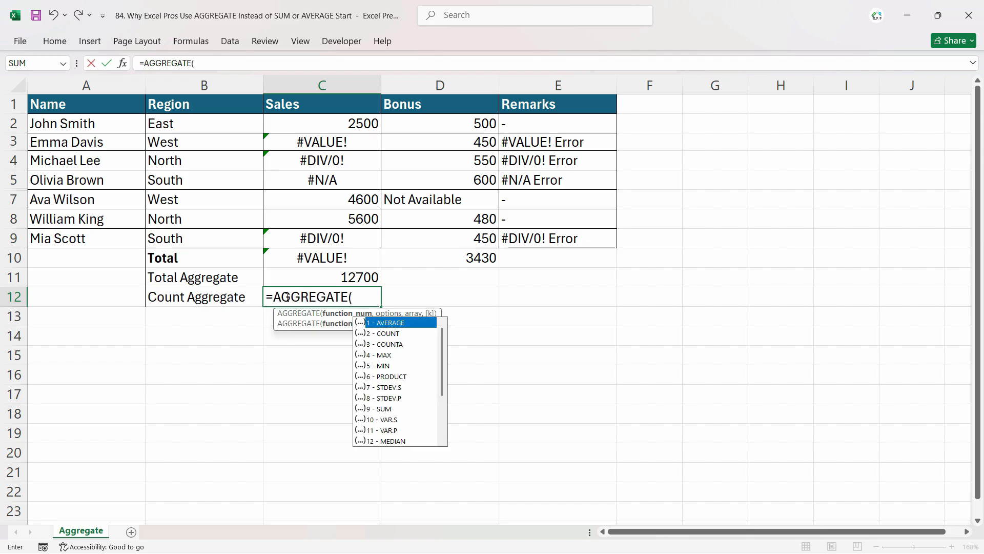
left_click(409, 337)
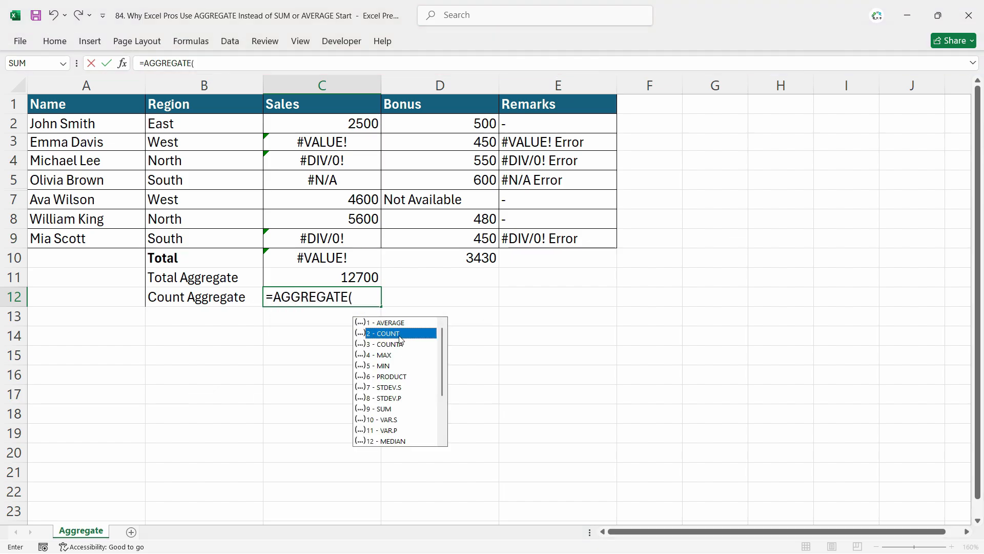
double_click(395, 336)
type(",")
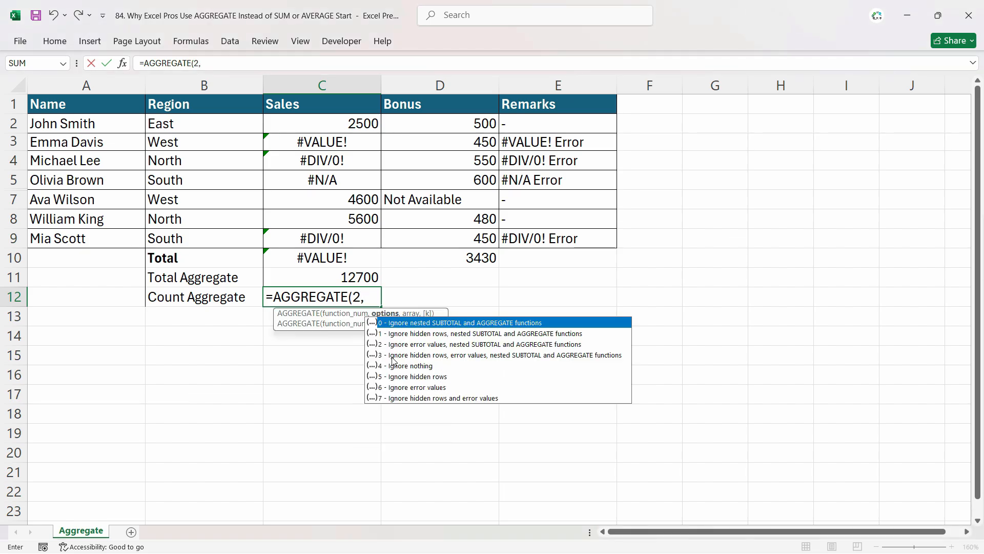
type("3")
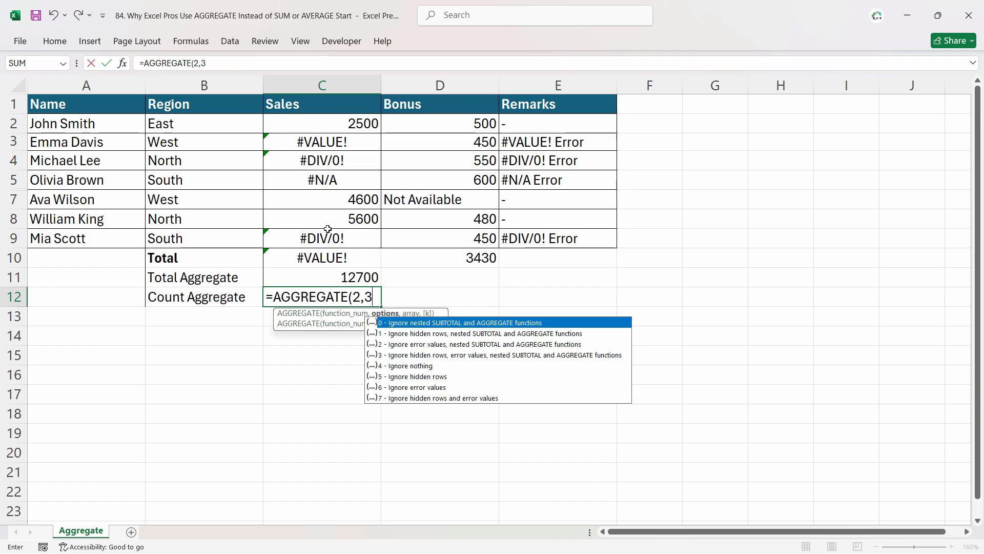
type(",")
left_click_drag(294, 124, 310, 278)
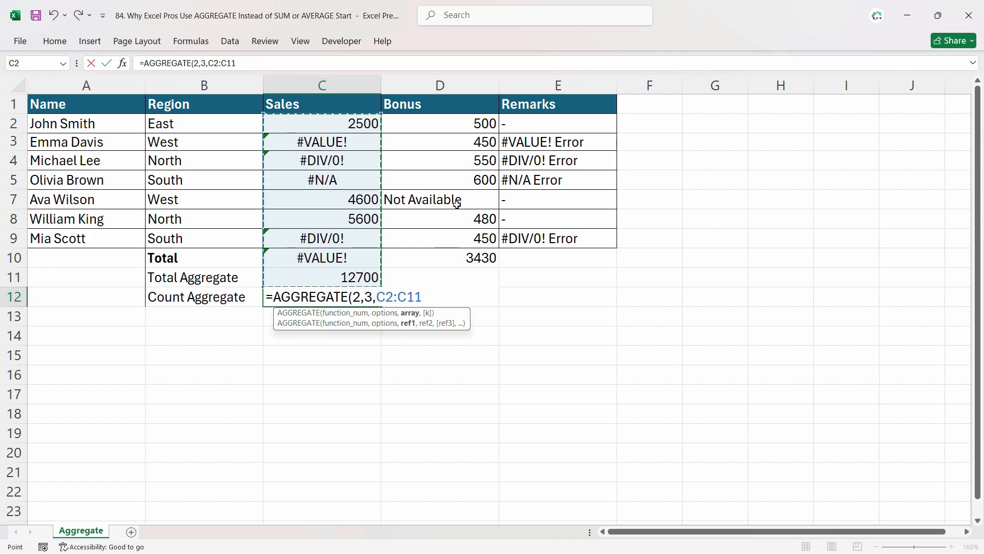
key("ctrl+Return")
Examine the visible numeric Sales cells C2, C7 and C8 against the count in C12 and the total in C11.
left_click(350, 123)
left_click(357, 200)
left_click(358, 220)
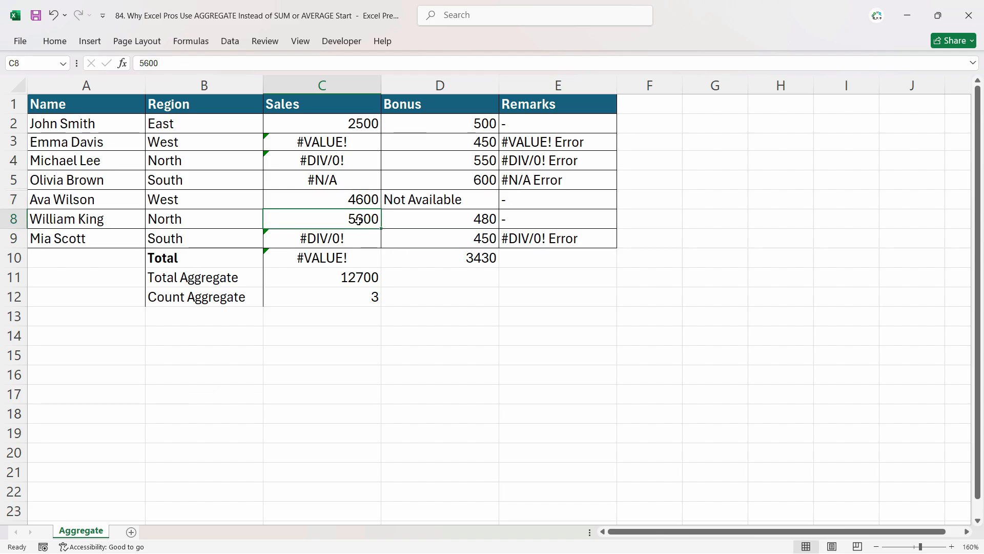
left_click(359, 123)
left_click(355, 204)
left_click(359, 218)
left_click(343, 123)
left_click(361, 199)
left_click(358, 218)
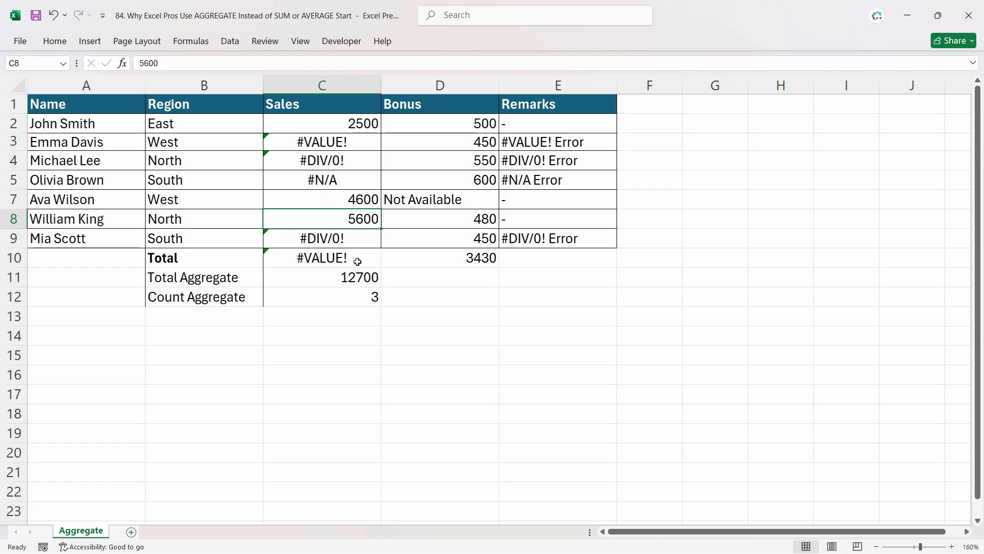
left_click(360, 277)
left_click_drag(359, 131, 360, 218)
Unhide row 6 and compare the total in C11 and count in C12 with the numeric Sales cells C2 and C6:C8.
left_click(16, 186)
left_click_drag(17, 186, 17, 200)
right_click(17, 198)
left_click(49, 435)
left_click(367, 314)
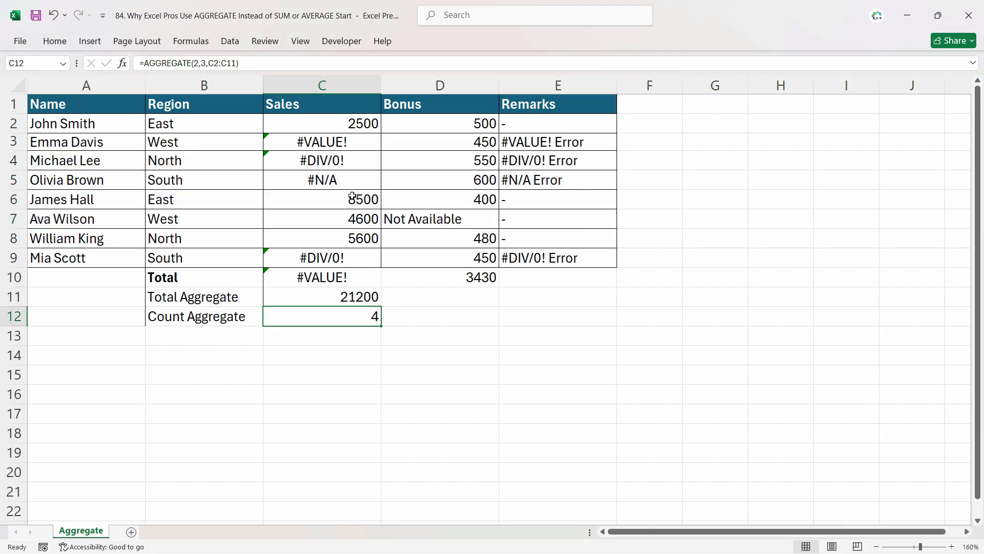
left_click(353, 126)
left_click(359, 199)
left_click(360, 219)
left_click(362, 238)
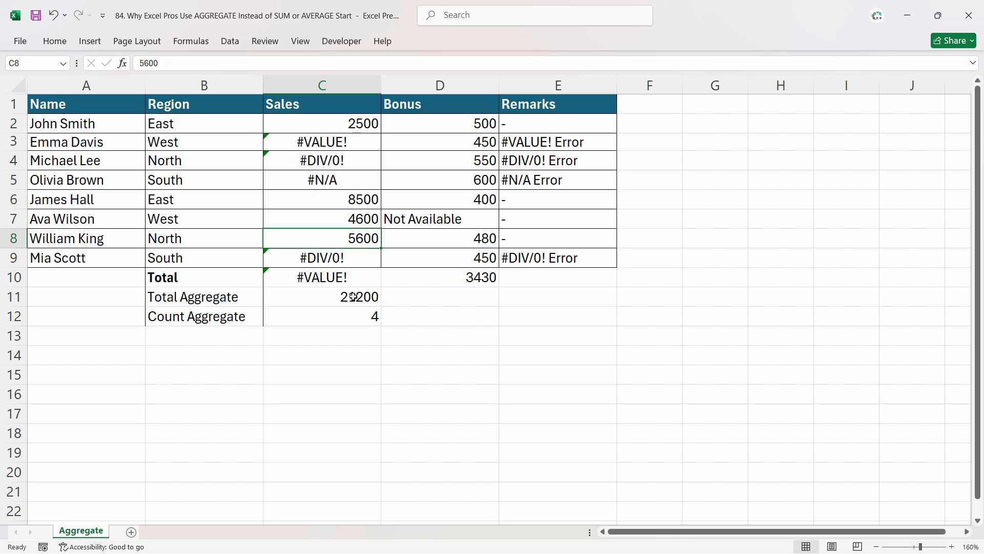
left_click(355, 300)
left_click(370, 315)
Enter the row label "Average Aggregate" in cell B13.
left_click(226, 341)
type("Average")
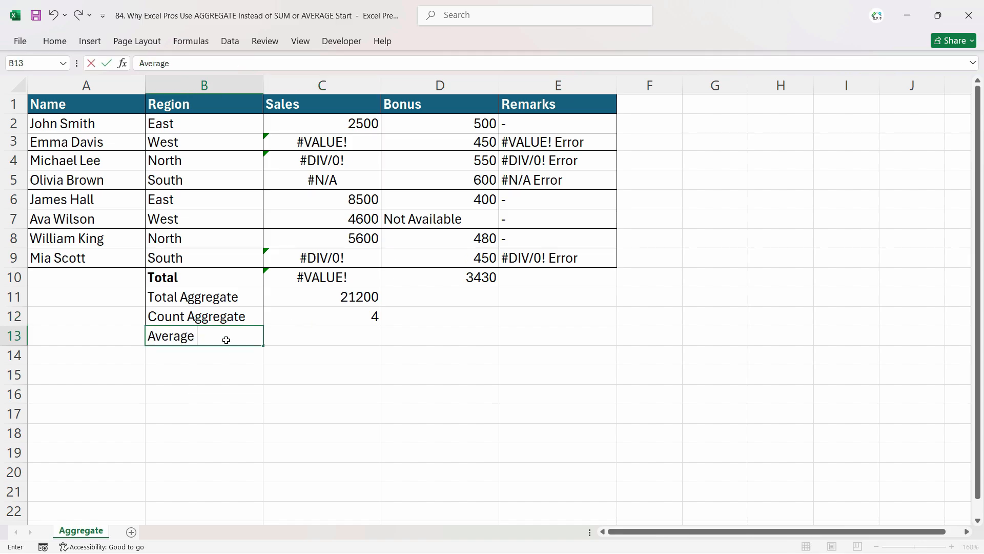
type(" Aggregate")
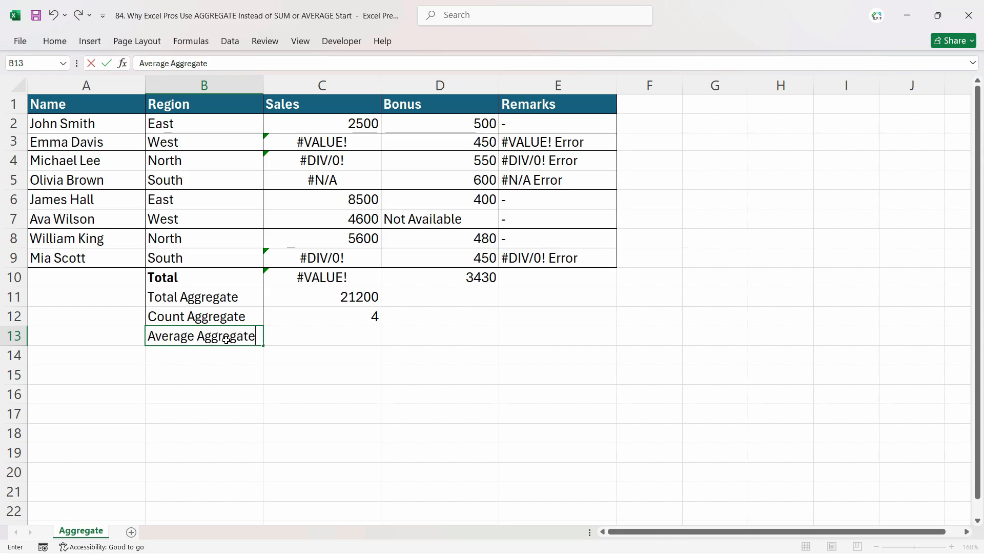
key("Tab")
Average range C2:C12 in C13 with AGGREGATE, using function 1 (AVERAGE) and option 3 (ignore hidden rows, error values, nested SUBTOTAL and AGGREGATE functions).
type("=ave")
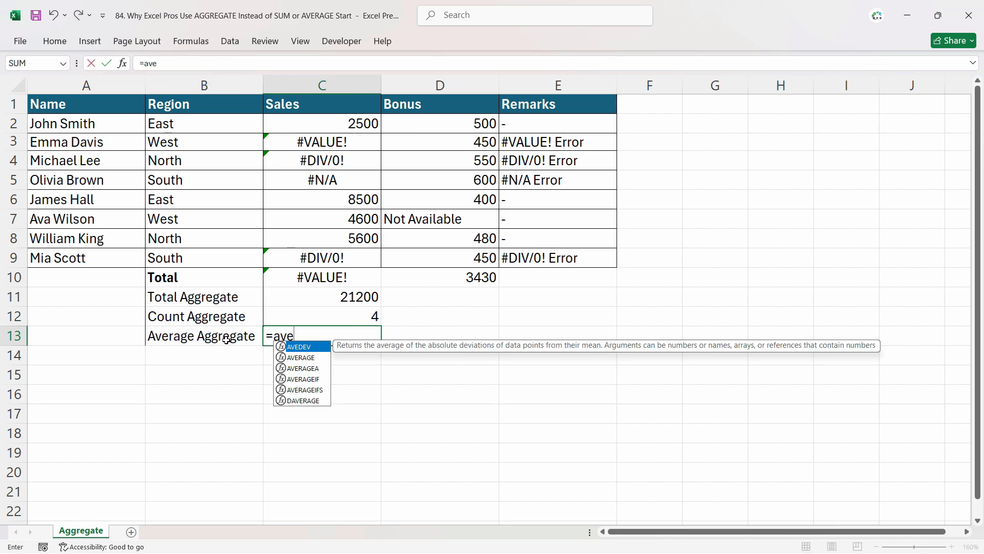
key("BackSpace")
key("BackSpace")
type("gg")
key("Num_Lock")
key("Tab")
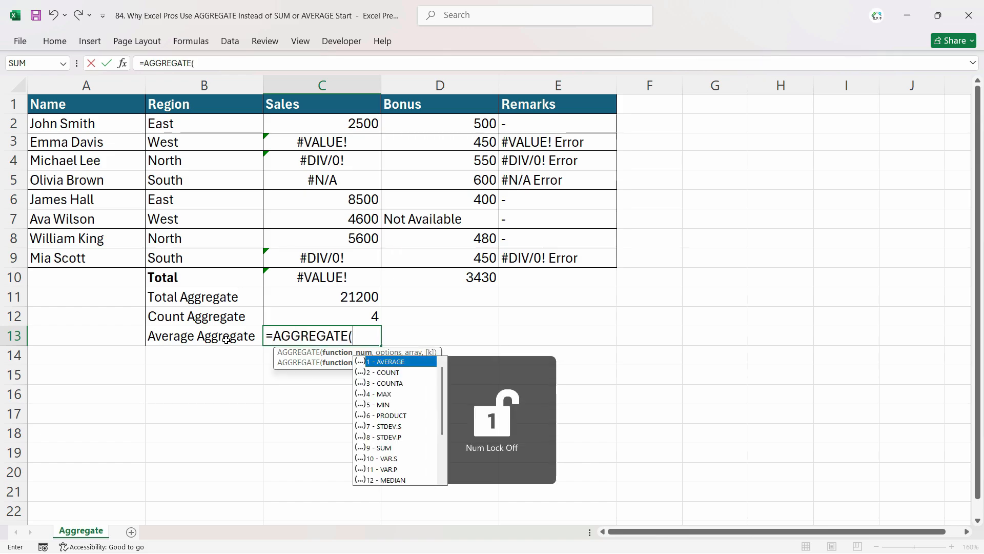
type("1")
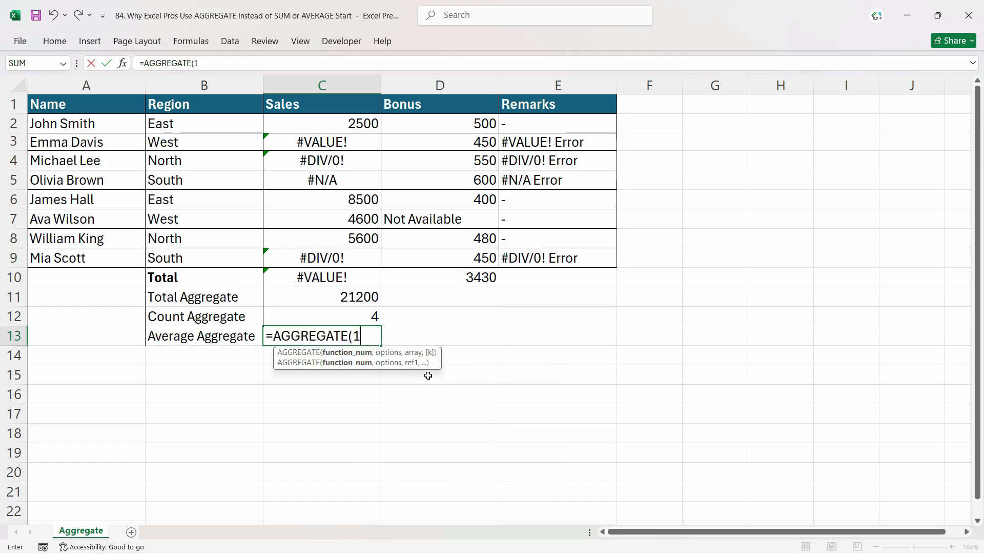
type(",3")
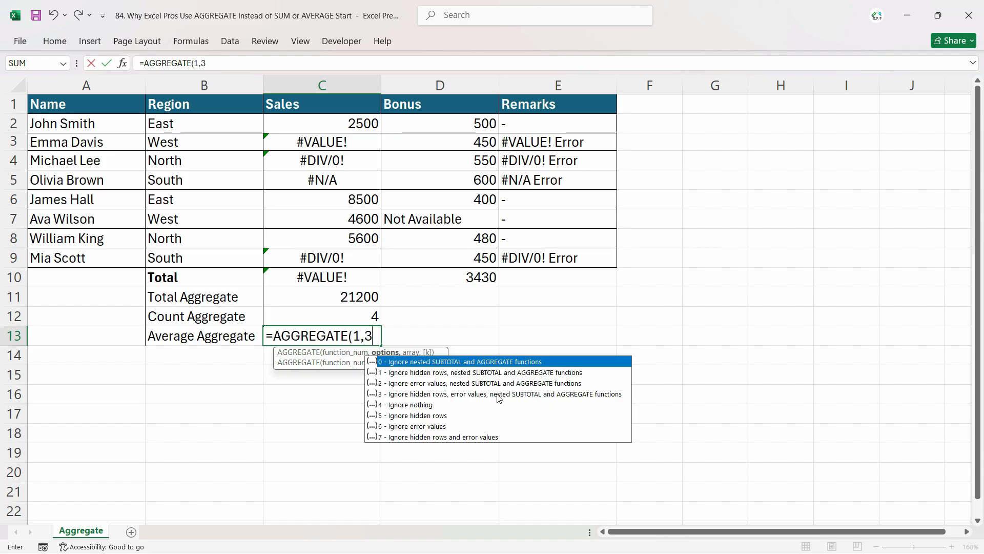
key("Down")
key("Down")
key("Down")
type(",")
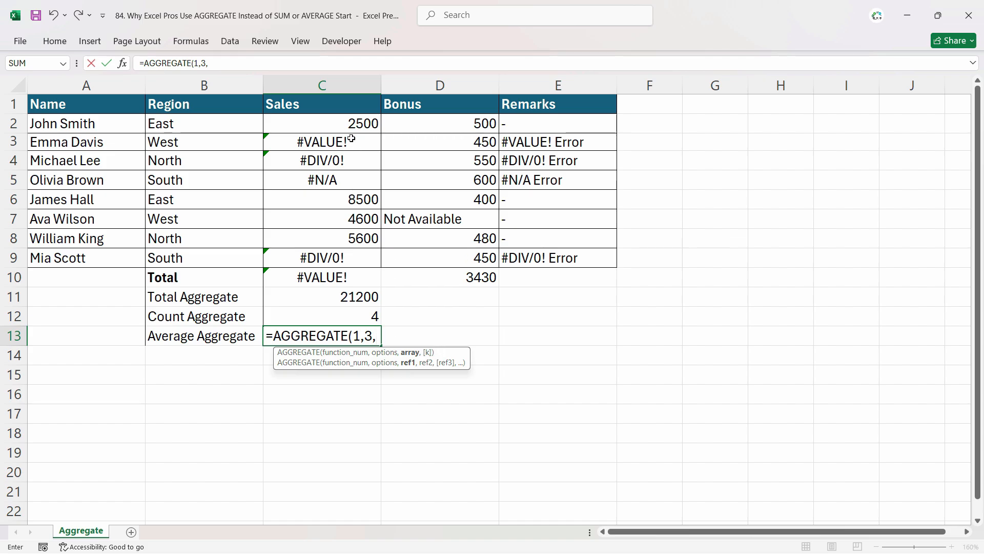
left_click(345, 124)
left_click_drag(345, 124, 326, 315)
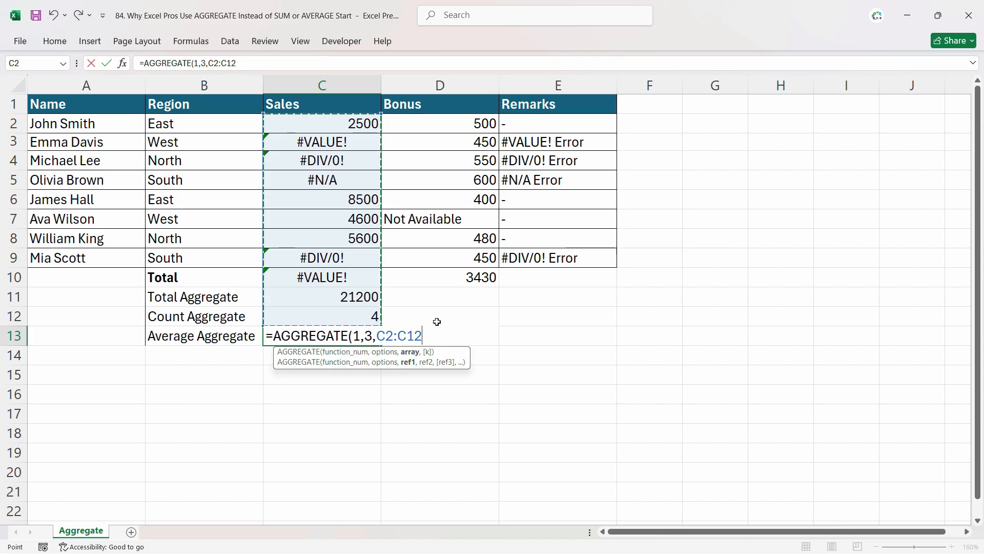
key("Return")
key("Up")
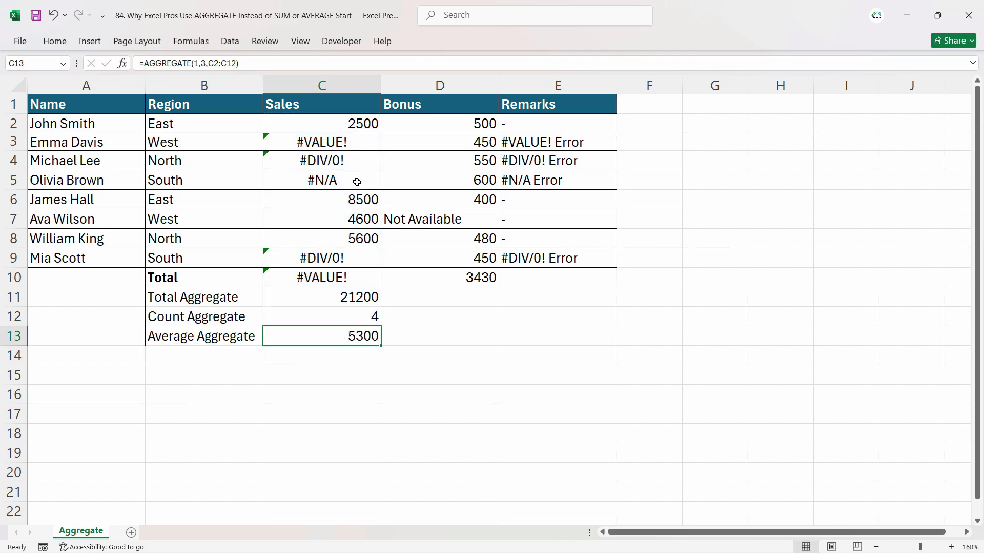
Show Average in the status bar for Sales cells C2 and C6:C8, and compare it with the AGGREGATE average in C13.
left_click(358, 206)
left_click_drag(358, 213, 358, 240)
left_click(361, 125, "ctrl")
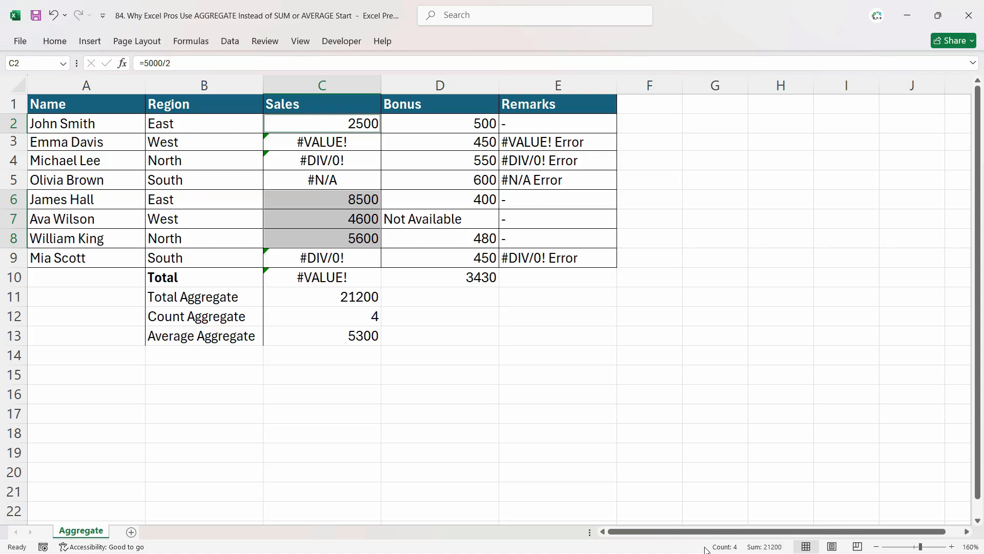
right_click(706, 549)
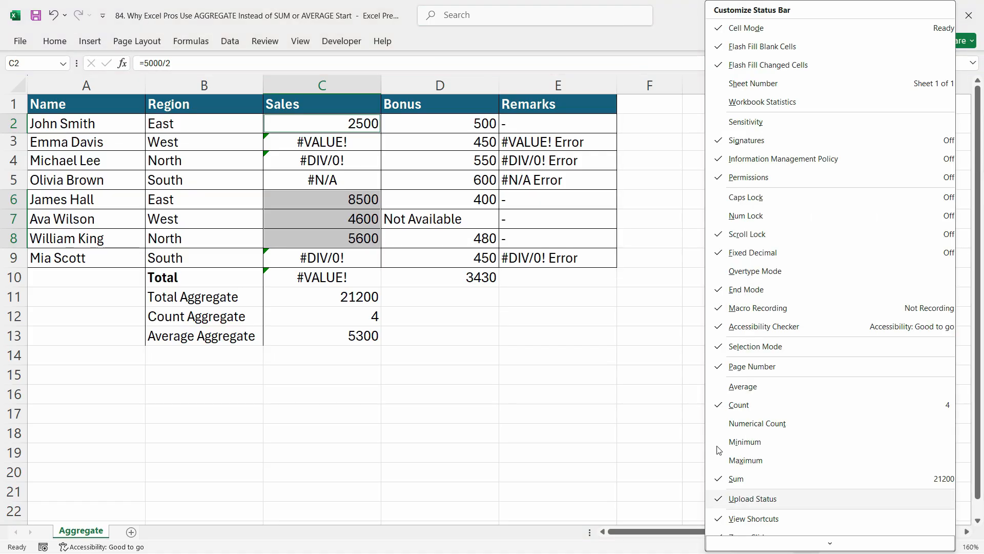
left_click(723, 387)
key("Escape")
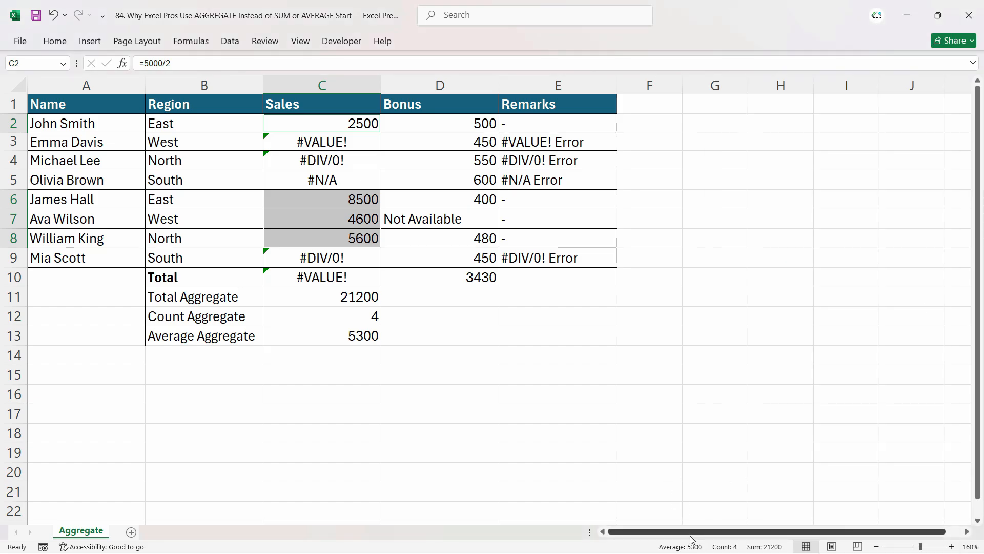
left_click(364, 345)
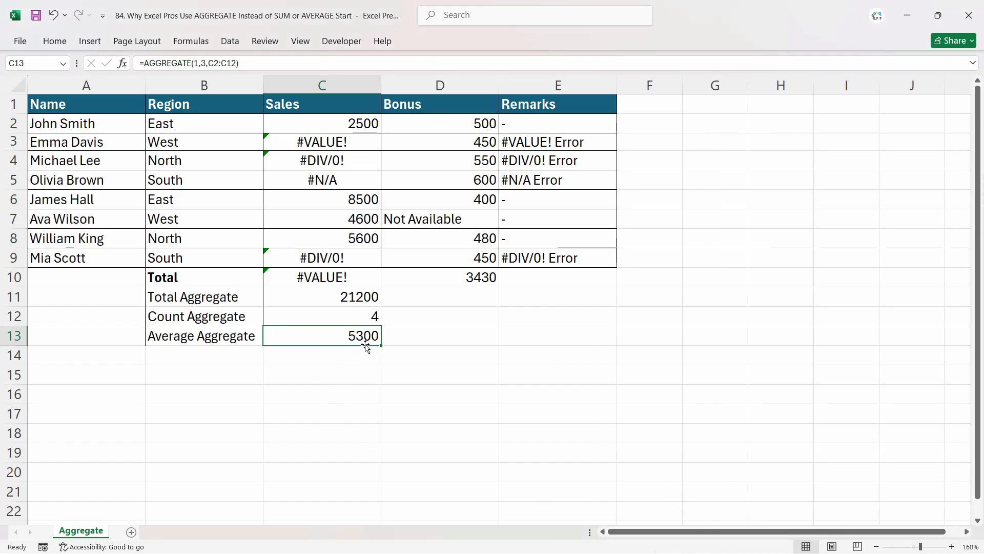